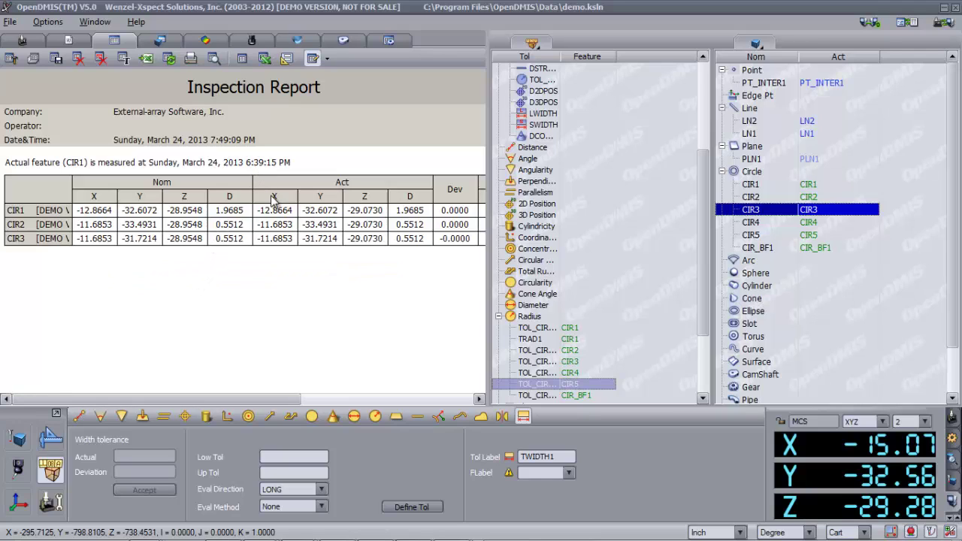
Switch the inspection report to Standard Format and return it to the Sample 1 format
click(328, 59)
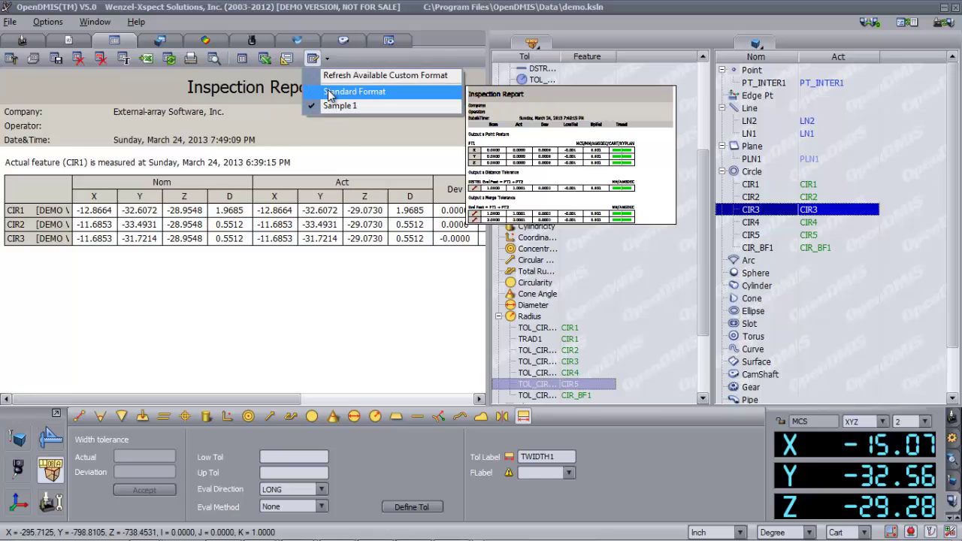
click(328, 92)
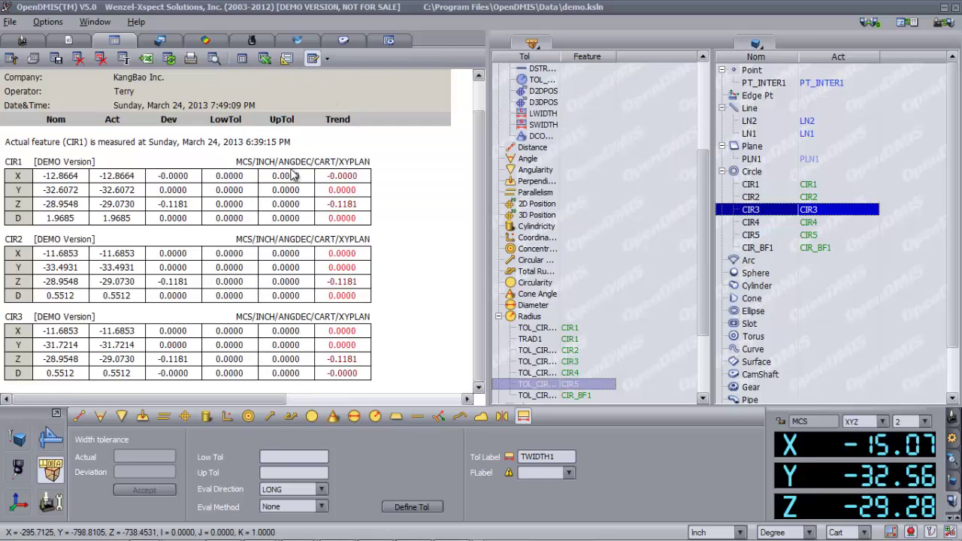
click(328, 58)
click(338, 104)
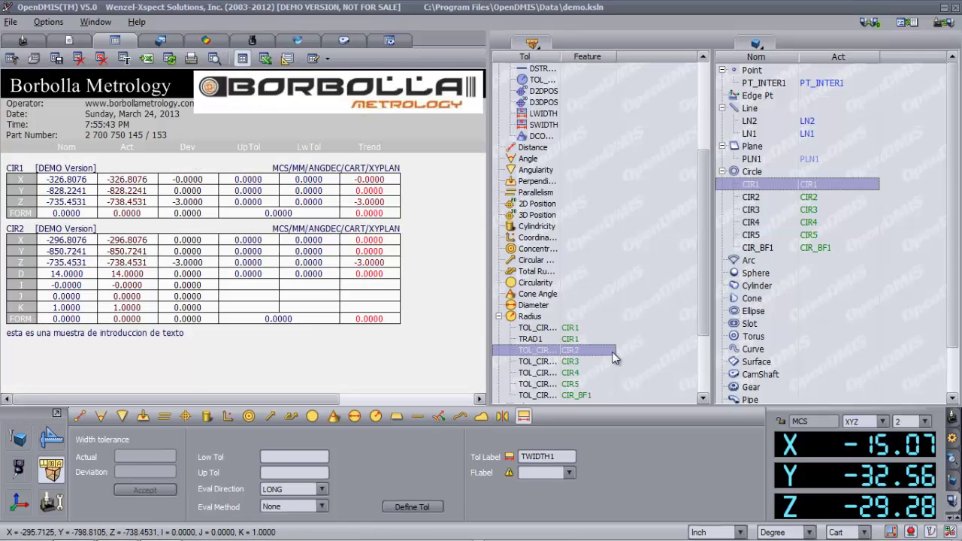
Add the radius tolerances TRAD1 and those of CIR3, CIR4 and CIR5 to the inspection report
click(575, 350)
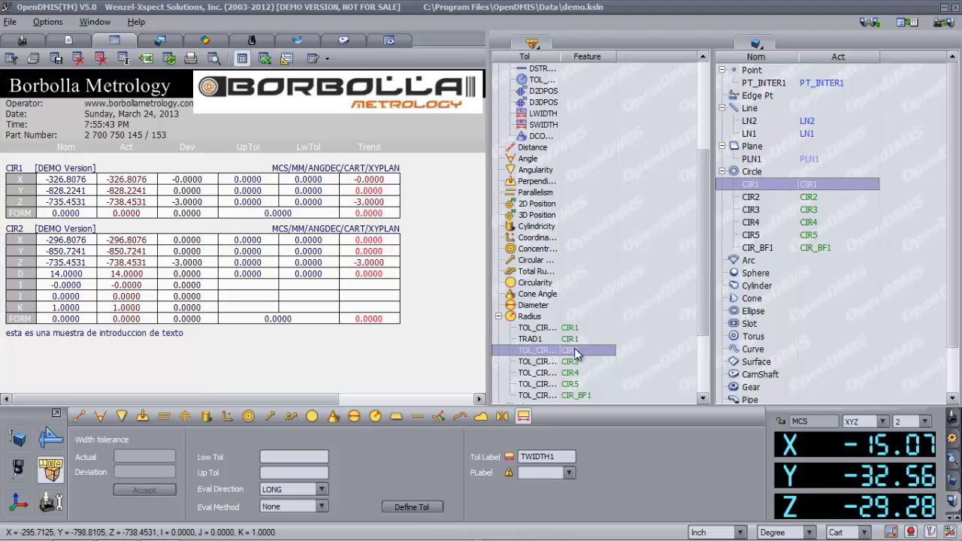
drag(533, 339, 257, 385)
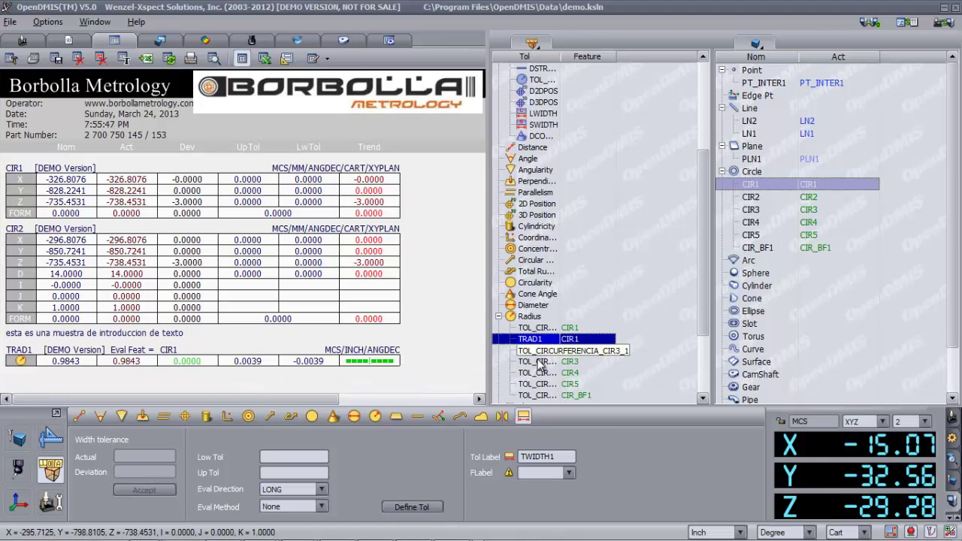
drag(533, 364, 368, 385)
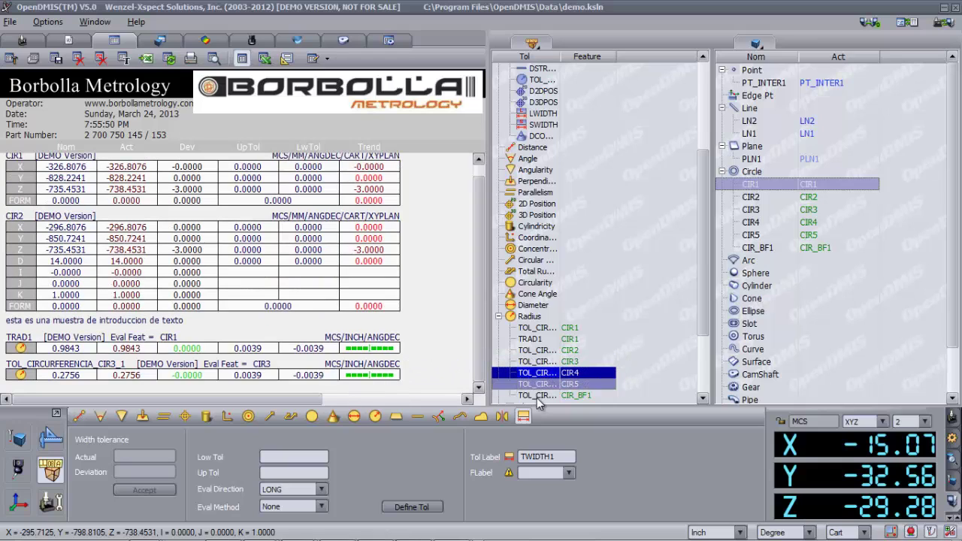
drag(531, 375, 403, 388)
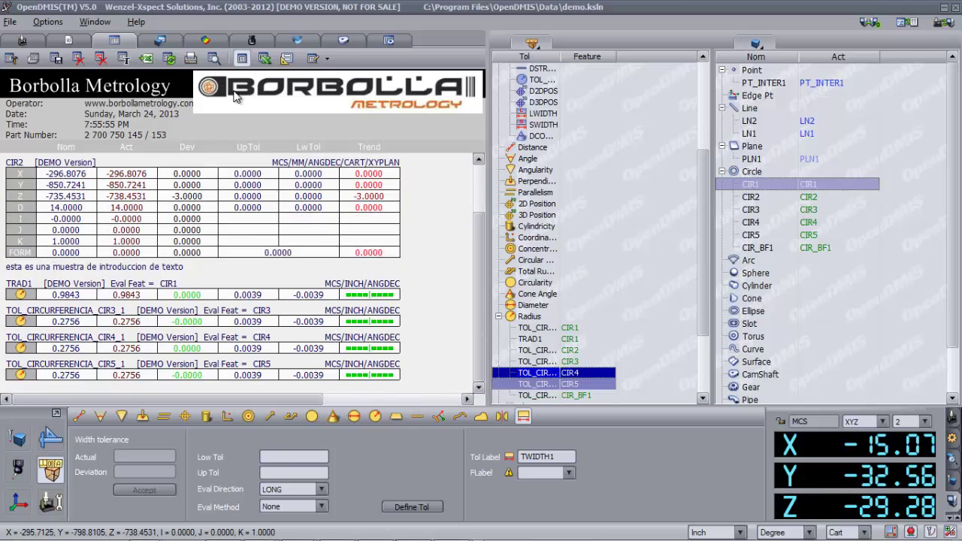
Show the machine and probe in the 3D graphics view, toggling the machine display off and on
click(156, 42)
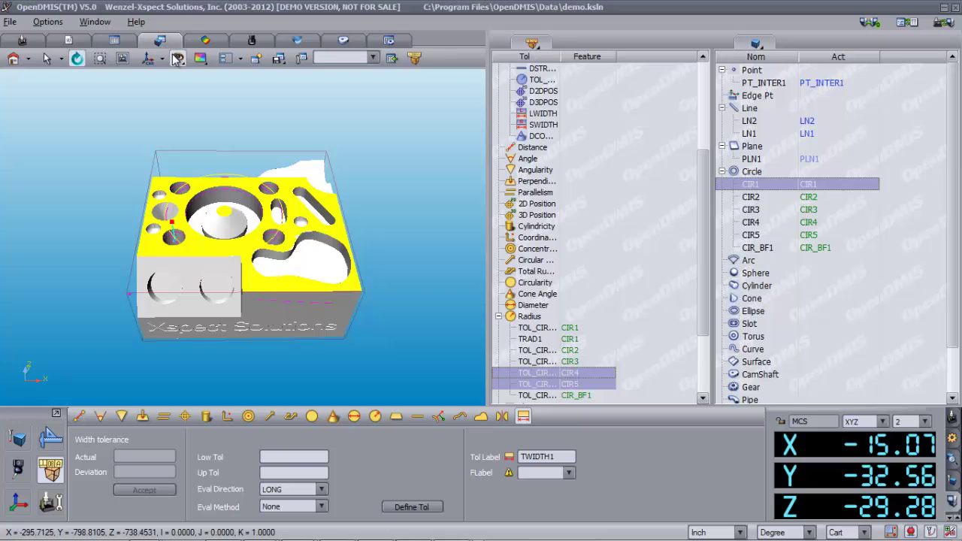
click(177, 58)
click(189, 76)
click(177, 58)
click(201, 89)
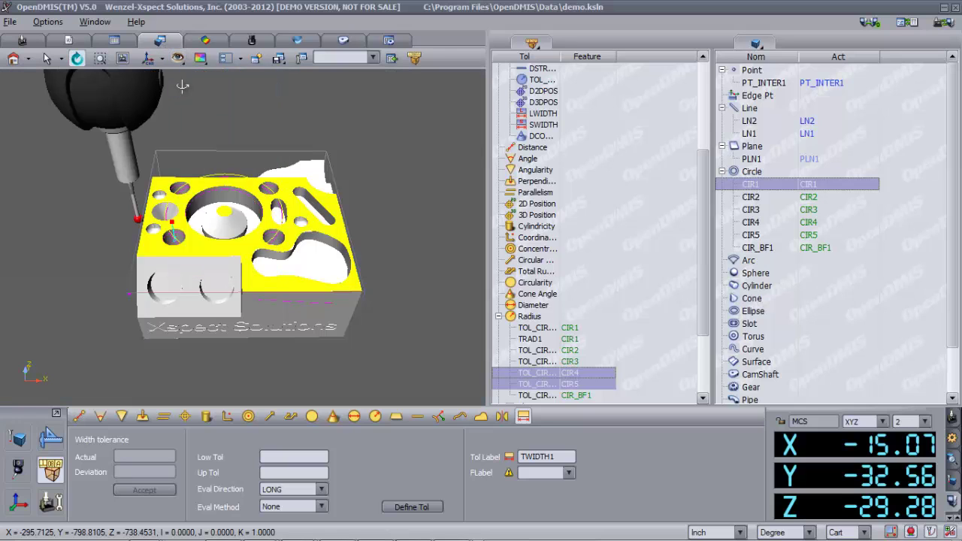
click(178, 58)
click(187, 75)
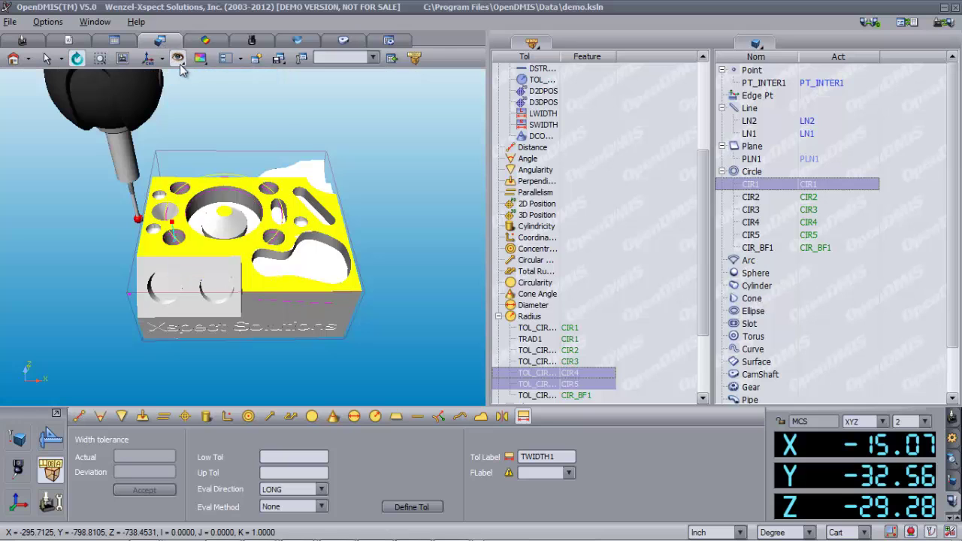
click(177, 58)
click(187, 76)
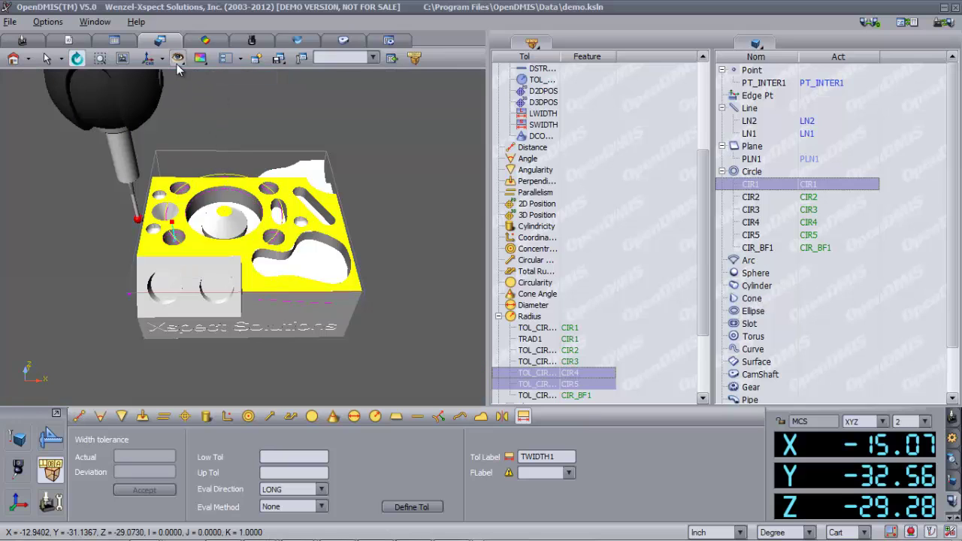
Hide the probe and the machine in the 3D graphics view, leaving the CAD model displayed
click(177, 58)
click(184, 89)
click(177, 58)
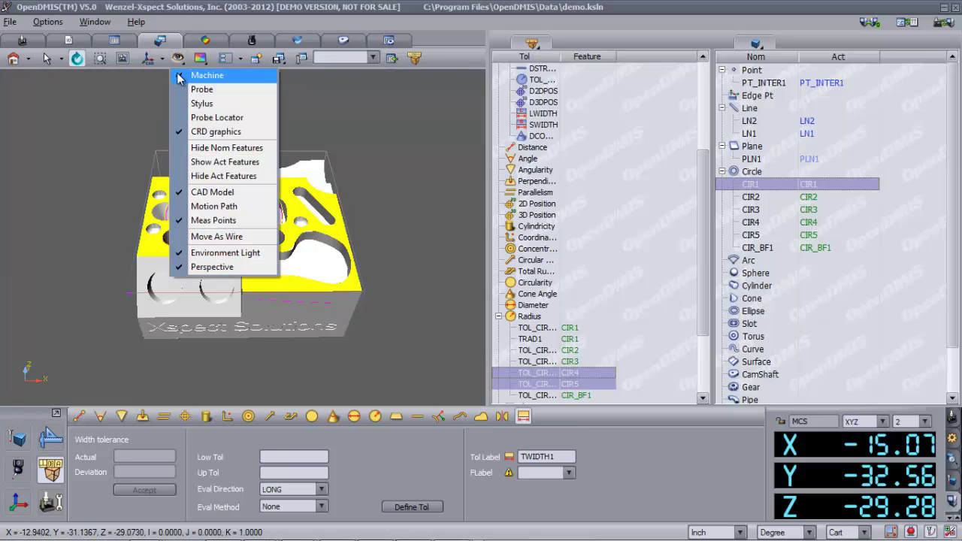
click(314, 115)
drag(314, 115, 289, 163)
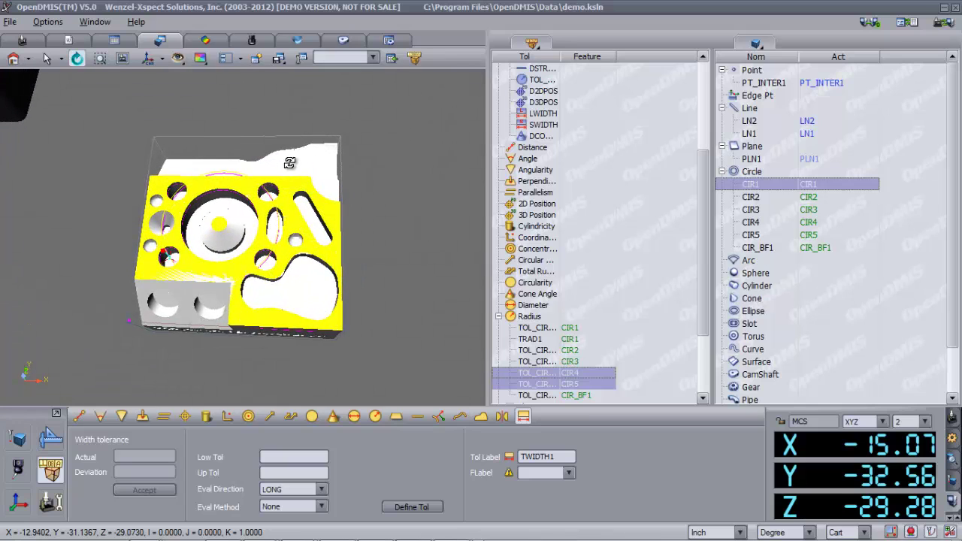
click(177, 58)
click(218, 71)
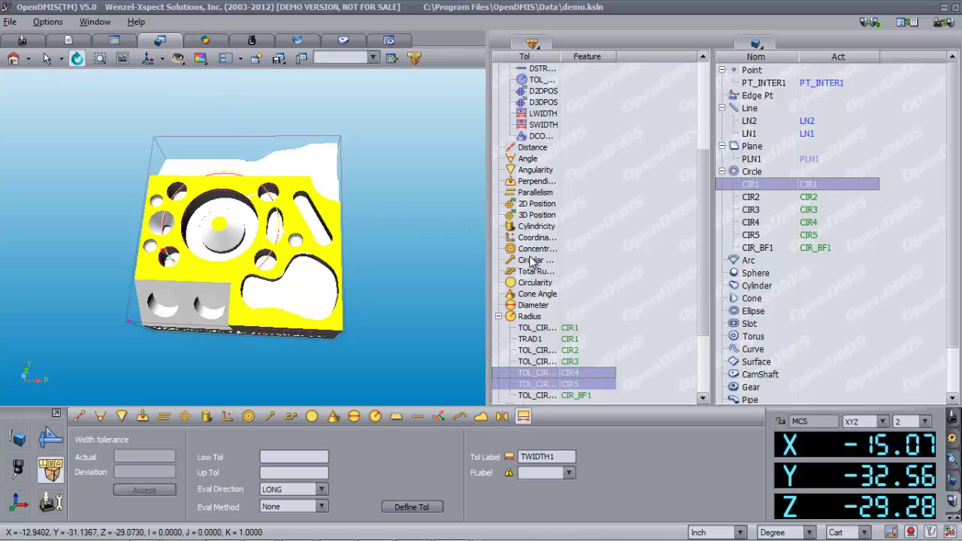
Place result labels for the actual circle CIR1 and its radius tolerance beside the model in the graphics view
click(810, 186)
drag(809, 188, 214, 89)
click(573, 329)
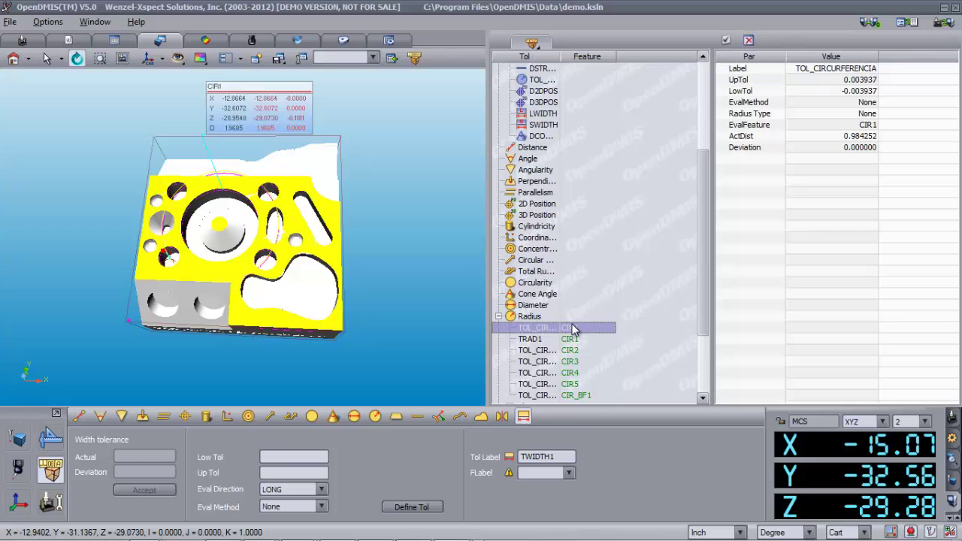
drag(573, 328, 103, 336)
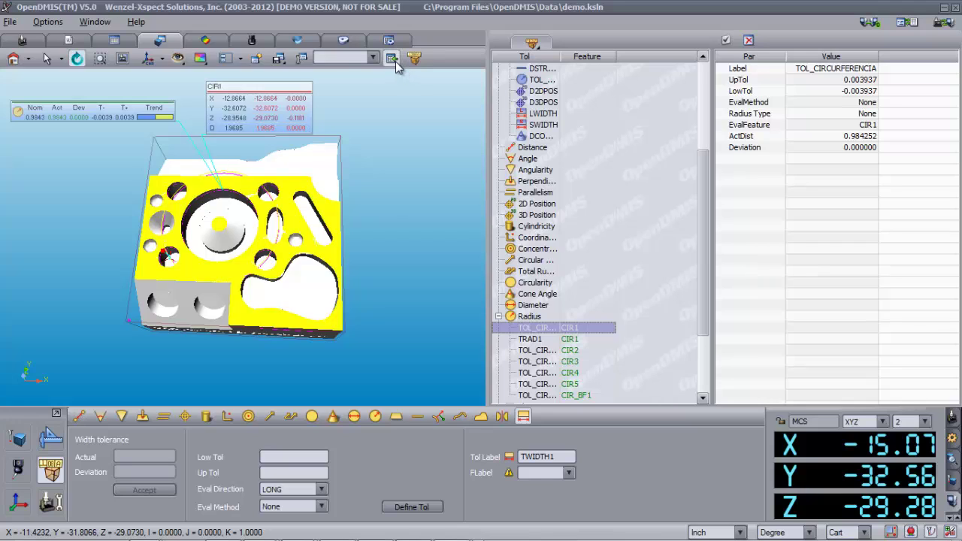
Output the graphics view with the CIR1 labels to the inspection report and review the report
click(98, 40)
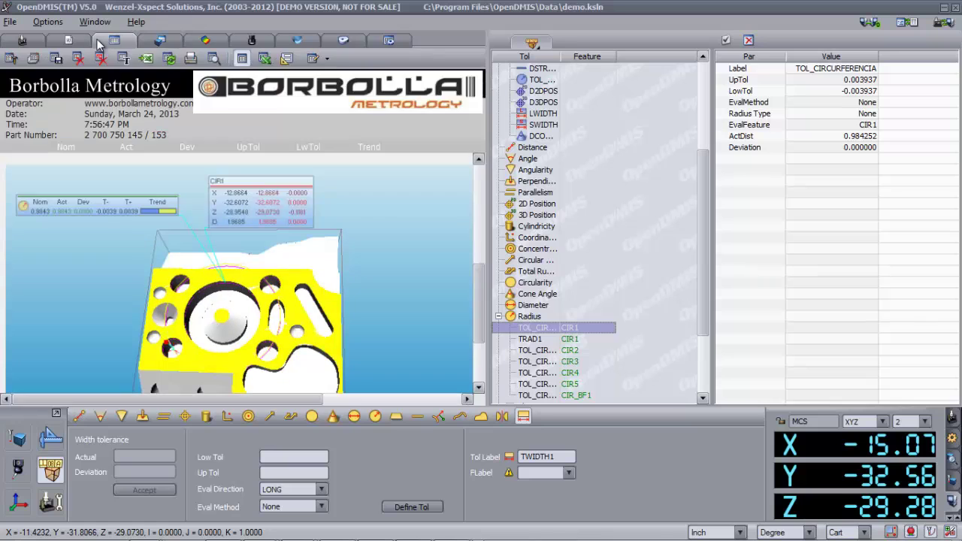
drag(481, 312, 479, 237)
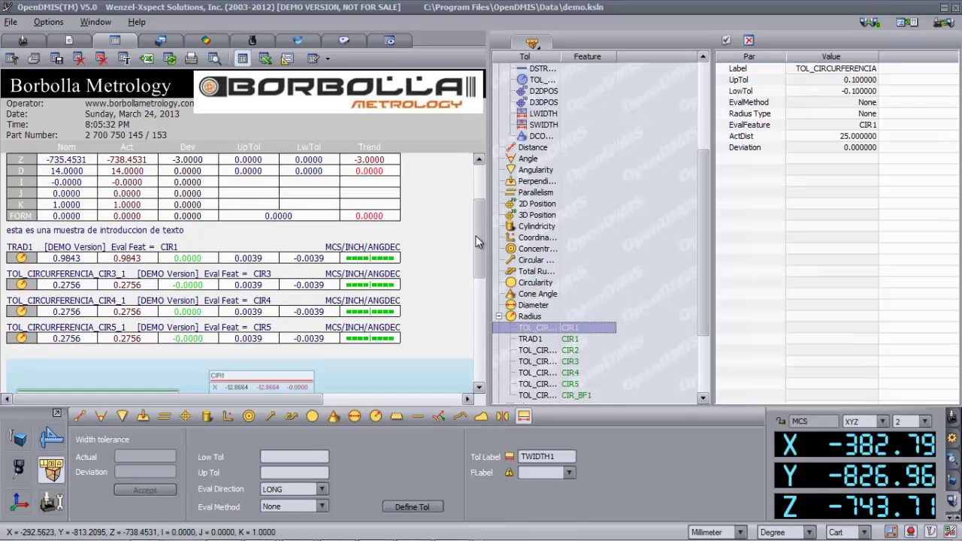
drag(477, 241, 478, 325)
Add distance labels in the graphics view between CIR3 and the hole below it, and between the two opposite left-hand corner holes
click(159, 42)
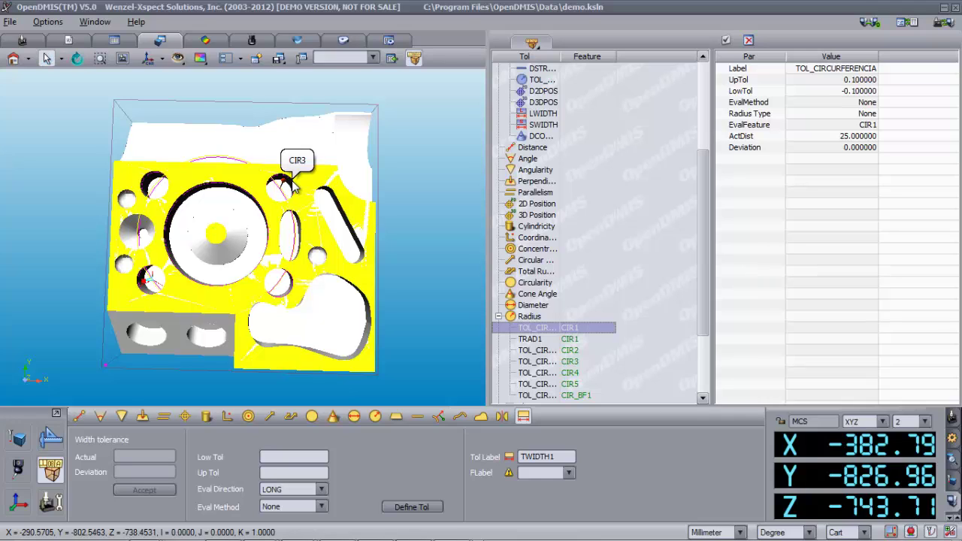
drag(293, 188, 295, 297)
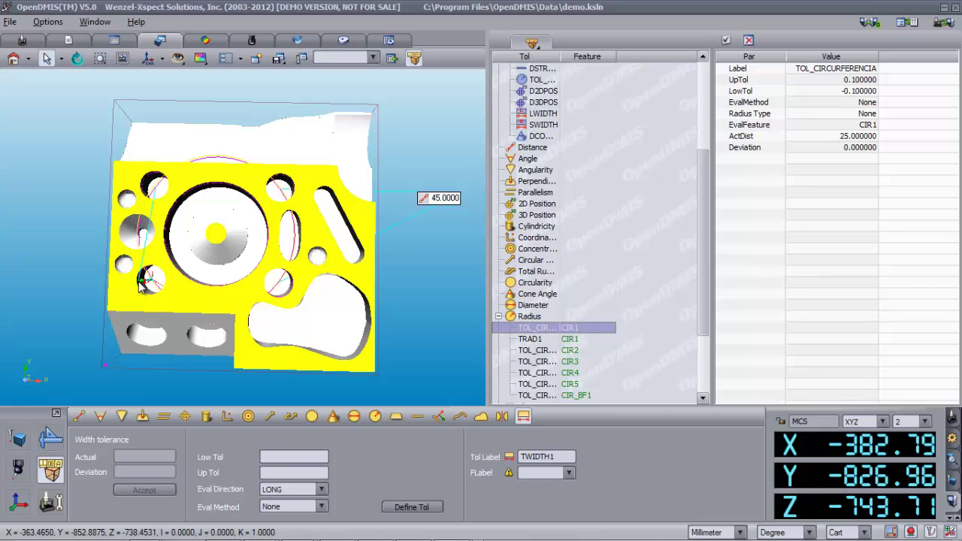
click(59, 249)
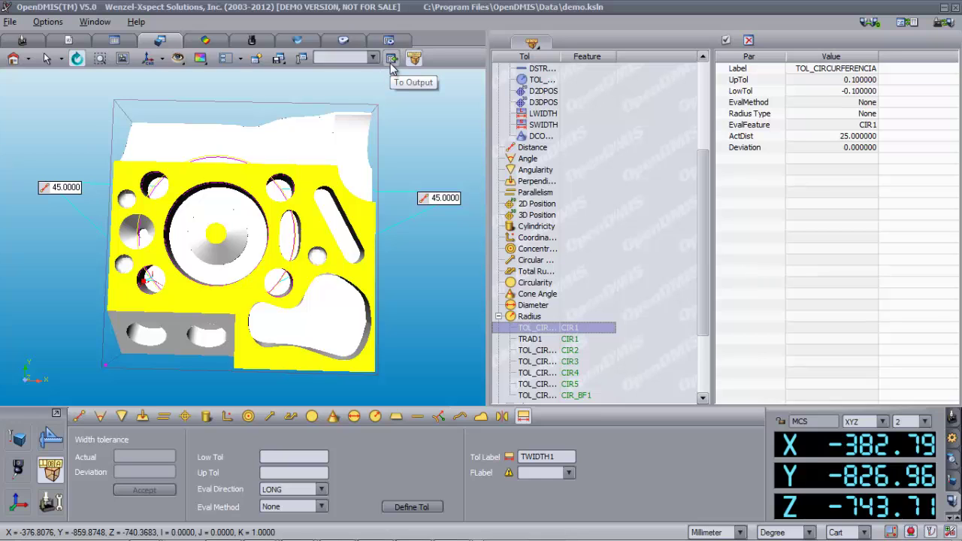
Output the graphics view with the two distance labels to the inspection report and check the inserted picture
click(120, 39)
drag(481, 366, 478, 180)
drag(473, 245, 474, 325)
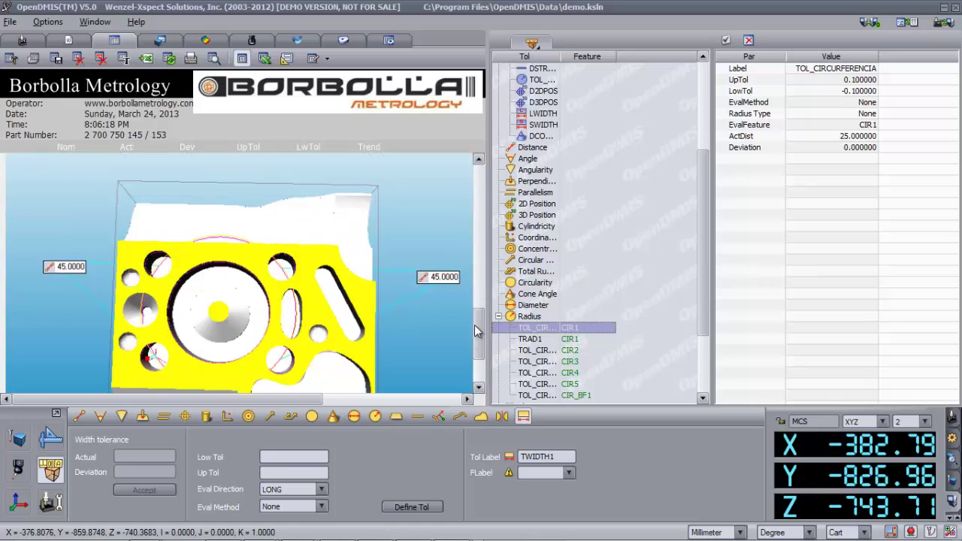
Plot the actual circle CIR1 in the form error analysis view
click(192, 42)
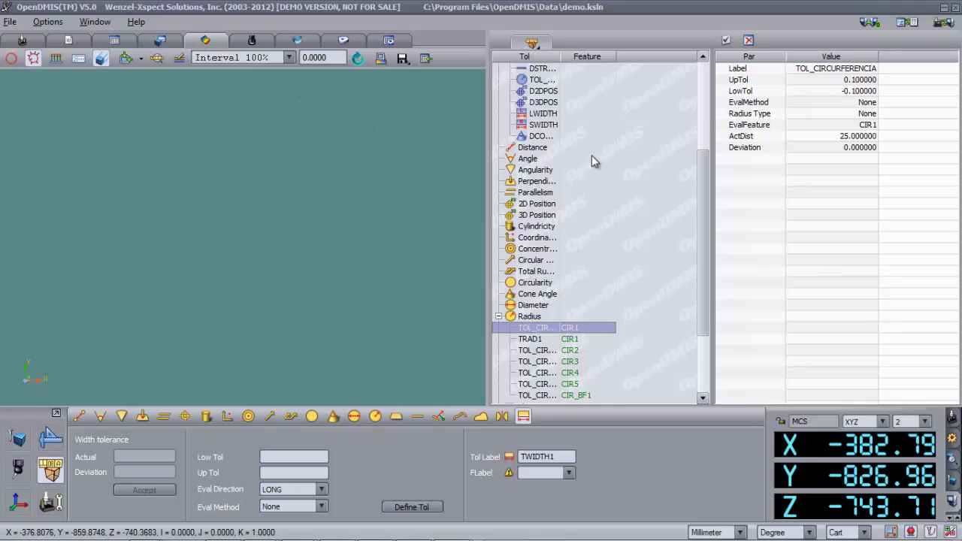
click(751, 42)
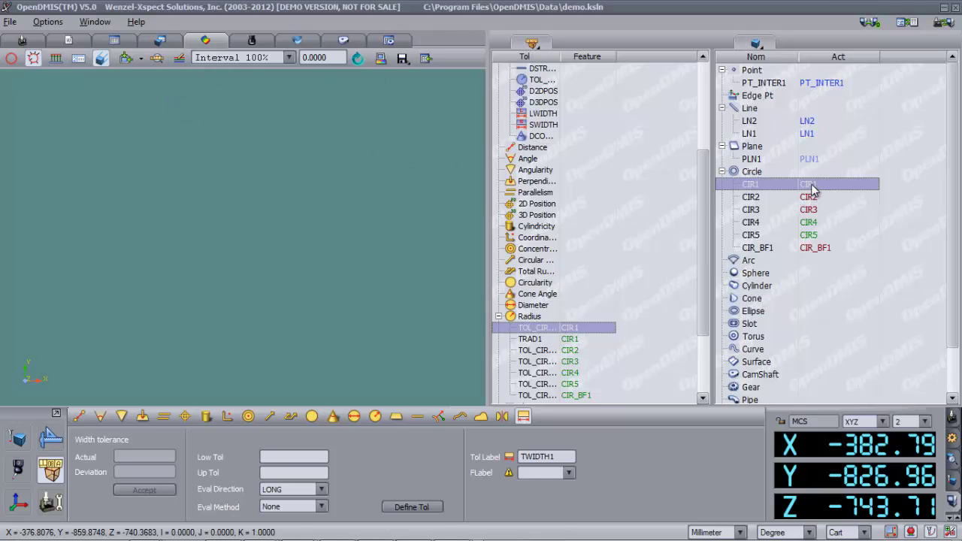
drag(811, 189, 261, 156)
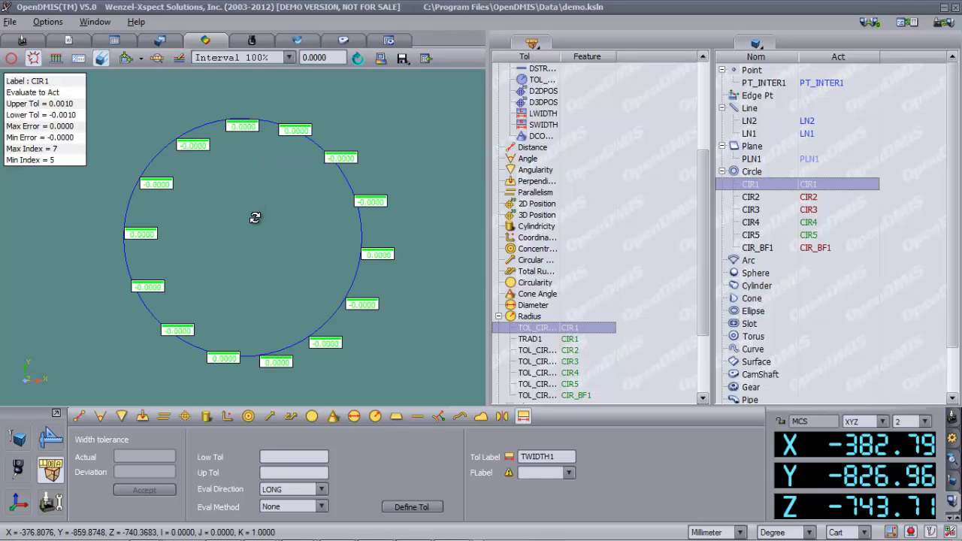
Try the CIR1 plot's point label display at Interval 50% and at NONE, without saving the current form
click(287, 60)
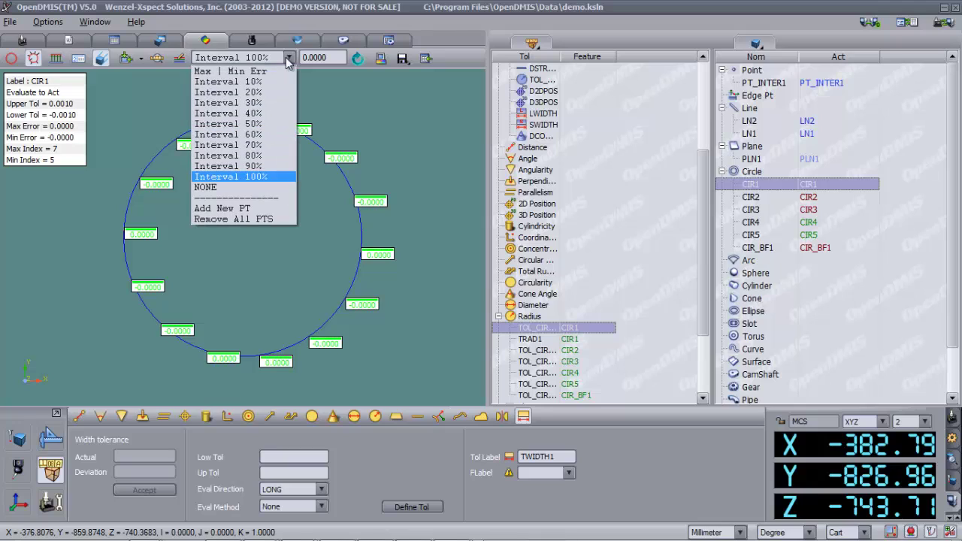
click(261, 123)
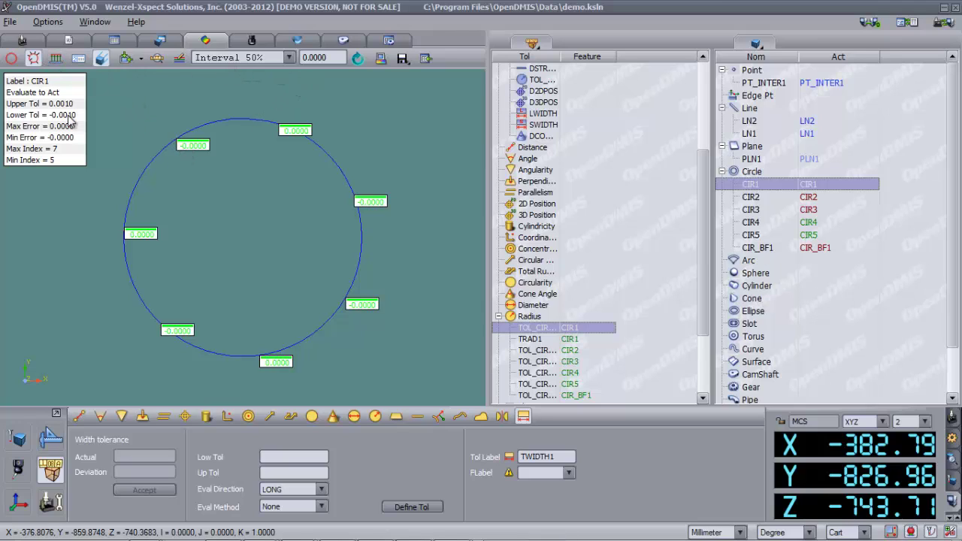
click(19, 65)
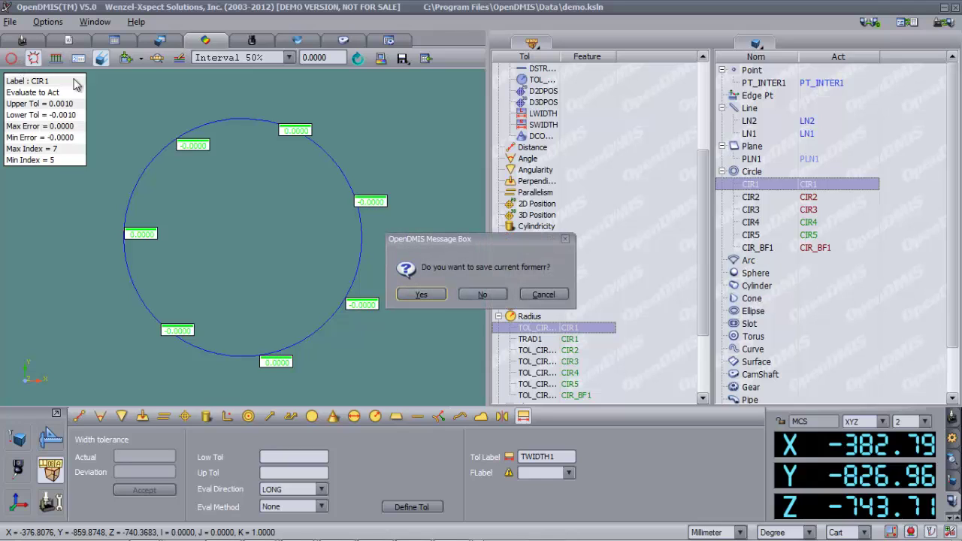
click(557, 296)
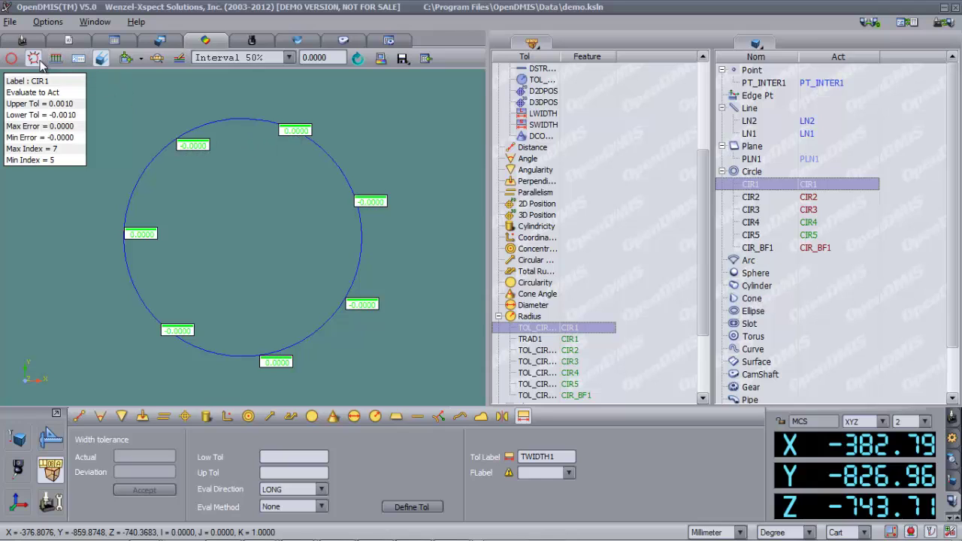
click(288, 58)
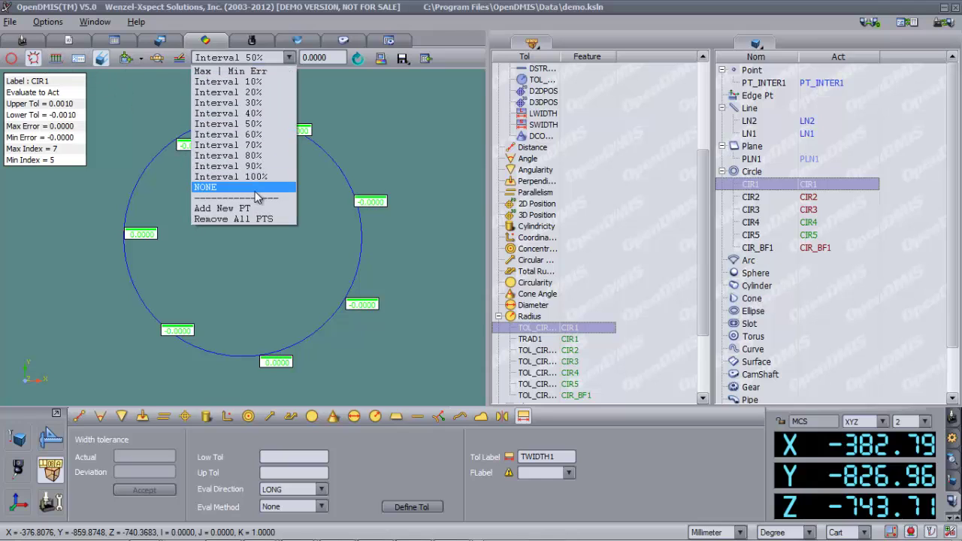
click(256, 187)
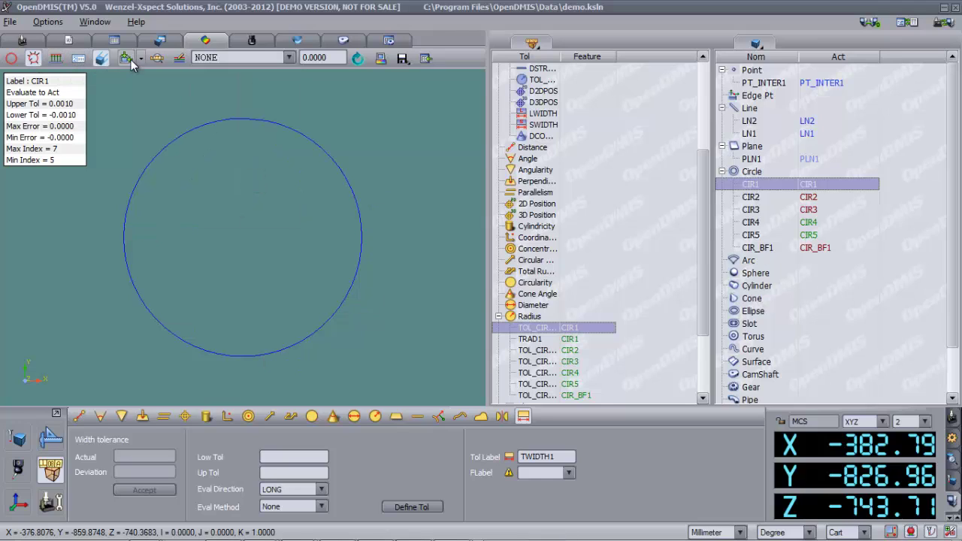
Increase the magnification of the CIR1 form plot beyond 723 to separate the tolerance circles
click(156, 60)
click(137, 78)
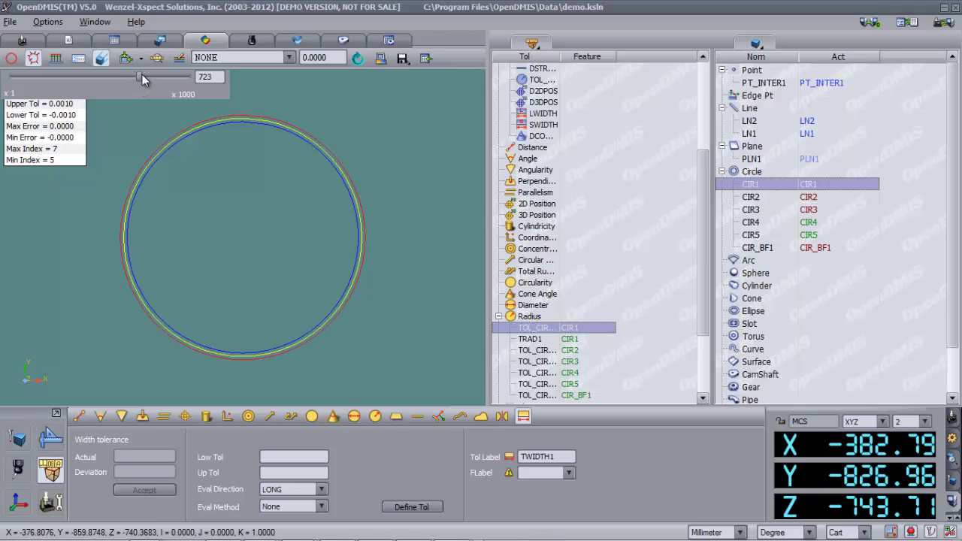
drag(142, 75, 152, 74)
Set the CIR1 point label display to Interval 60% and switch the plot from tolerance circles to the colour-scale display
click(289, 57)
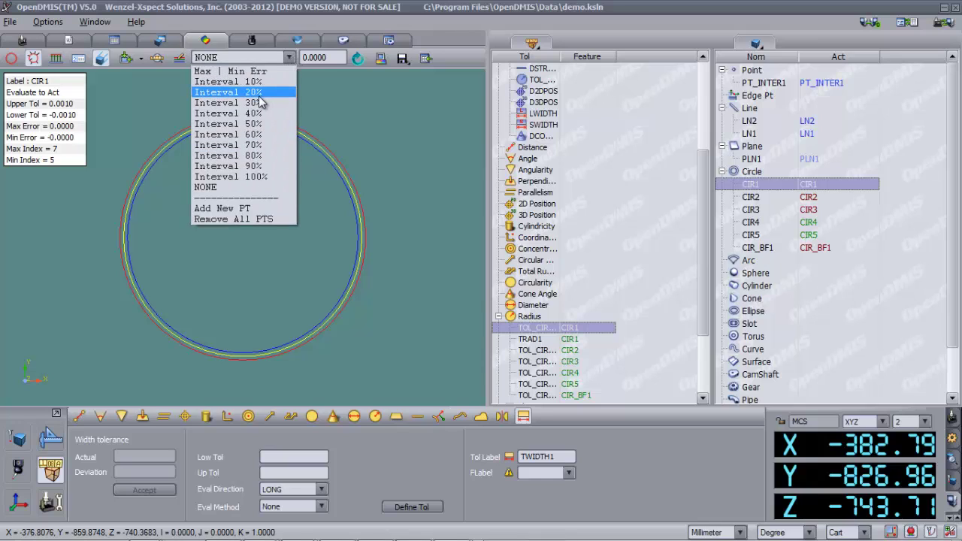
click(255, 134)
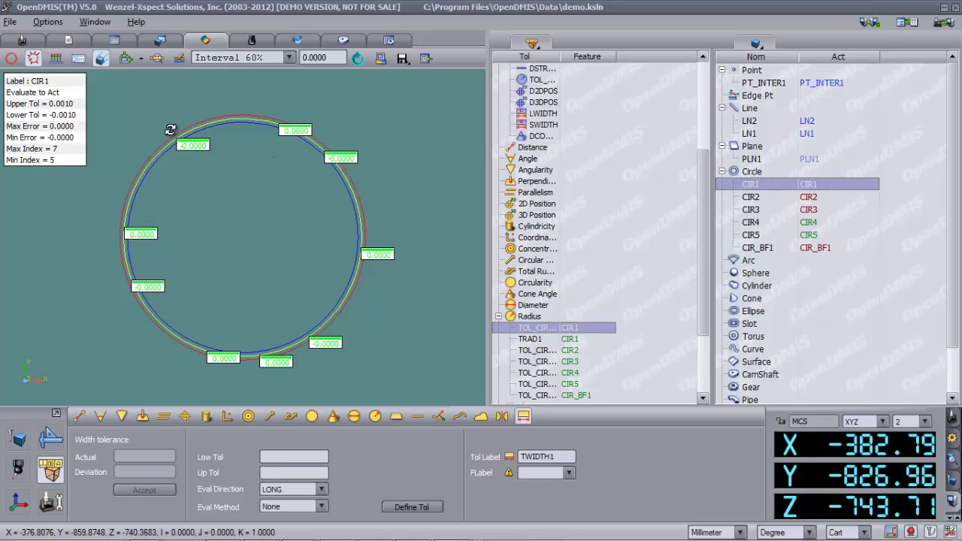
click(34, 64)
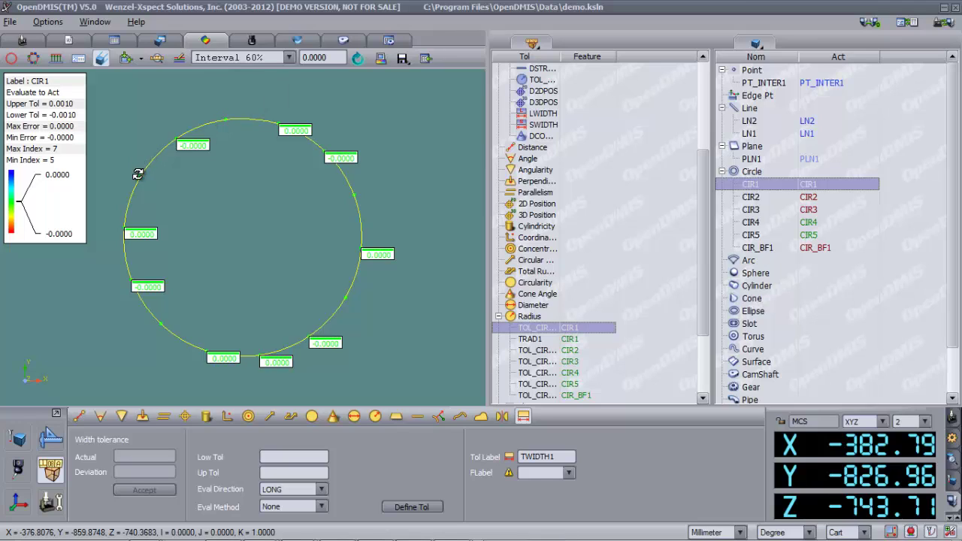
Check individual point errors on the CIR1 form plot, add the plot to the inspection report, and view it there
mouse_move(141, 181)
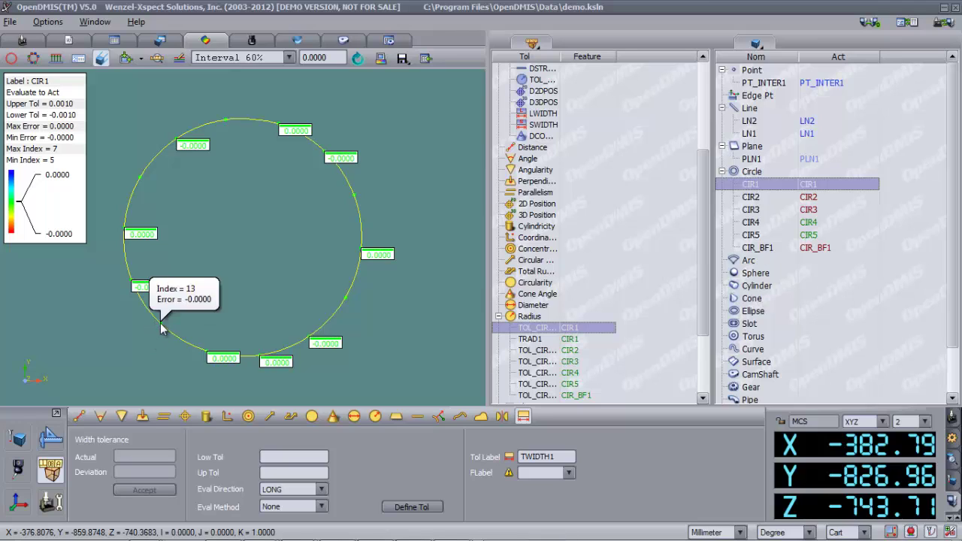
mouse_move(346, 299)
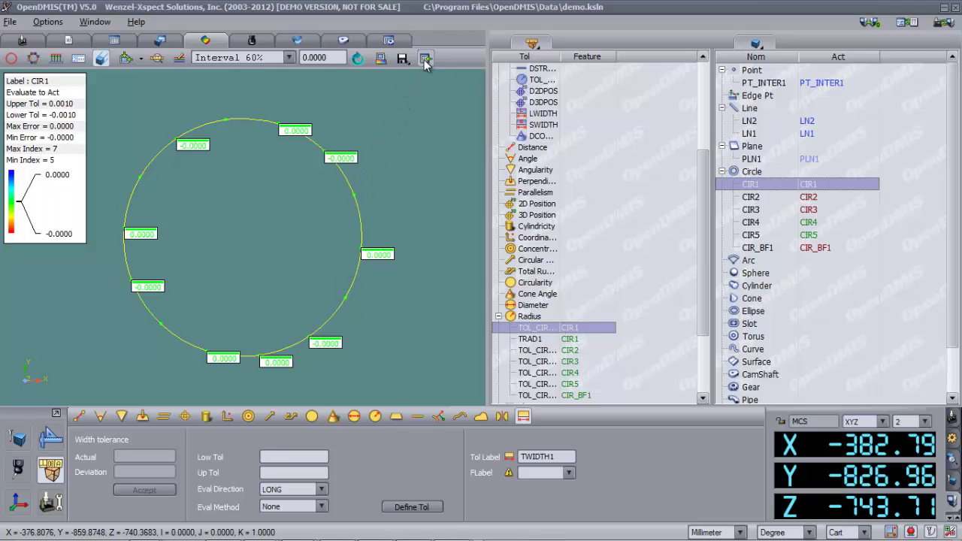
click(123, 42)
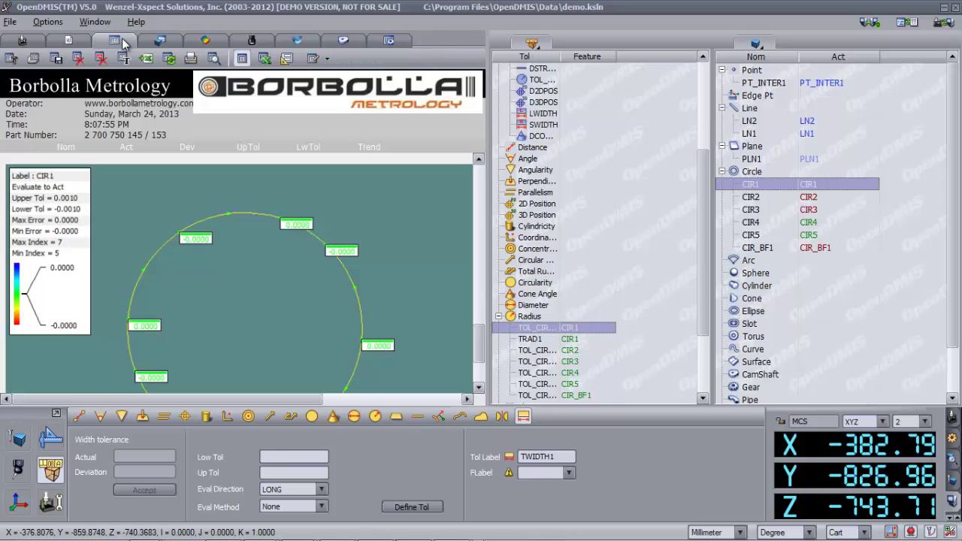
drag(482, 340, 472, 361)
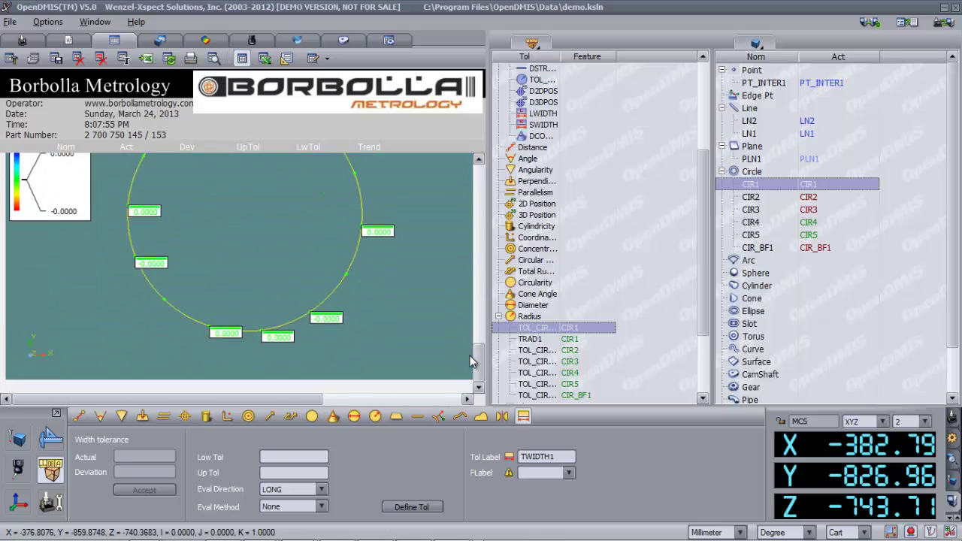
Plot the actual plane PLN1 in the form error analysis view, tilted to a 3D view
click(211, 40)
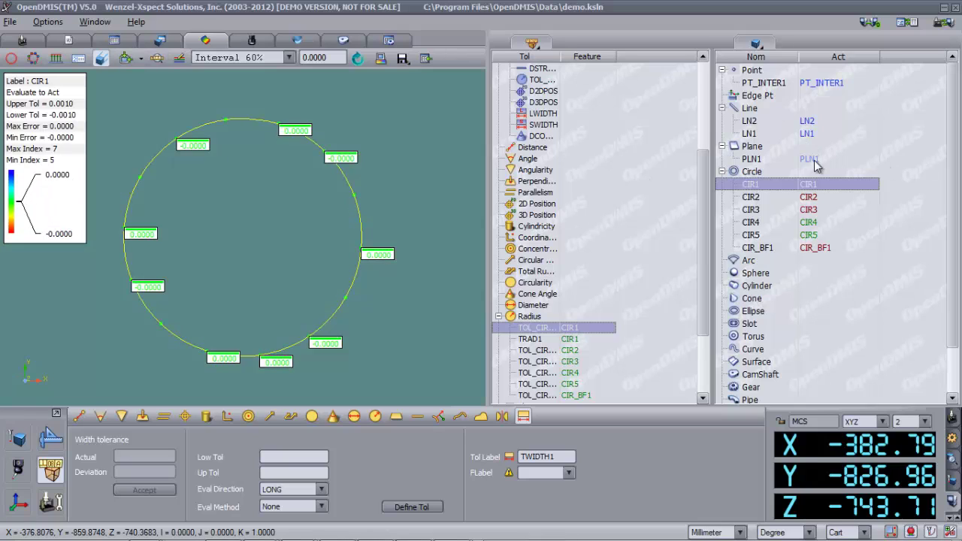
drag(808, 159, 397, 181)
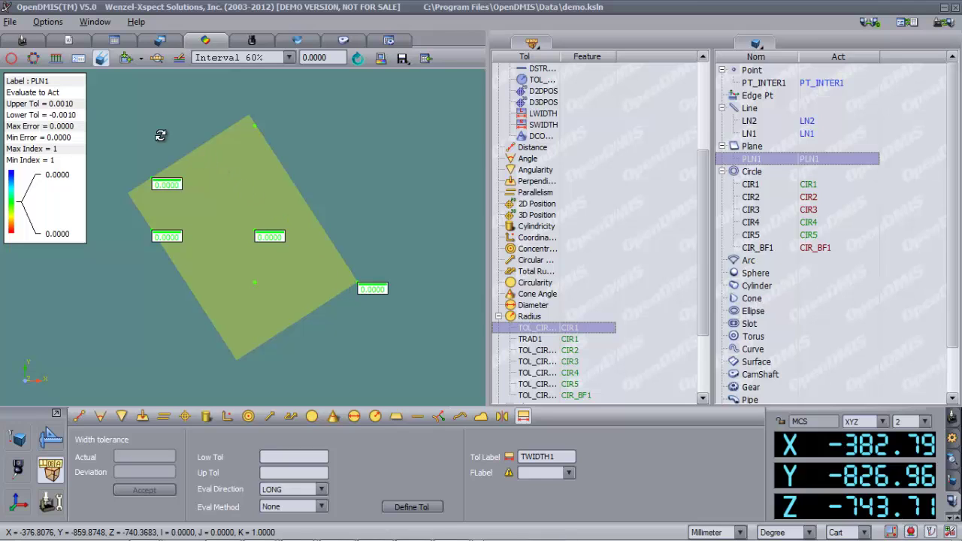
drag(156, 137, 122, 232)
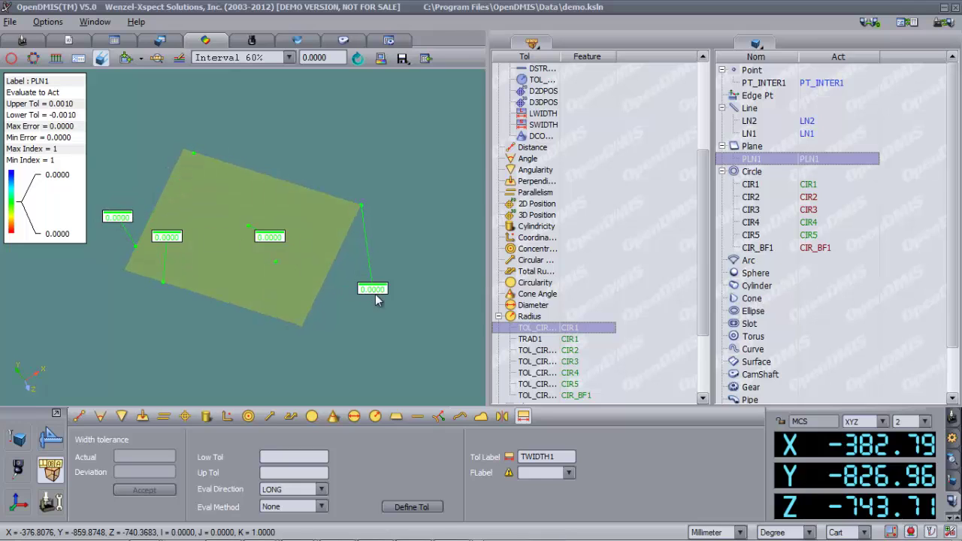
Reposition three error labels of the PLN1 plot closer to their measured points and add the plot to the report
drag(380, 290, 385, 183)
drag(266, 239, 251, 209)
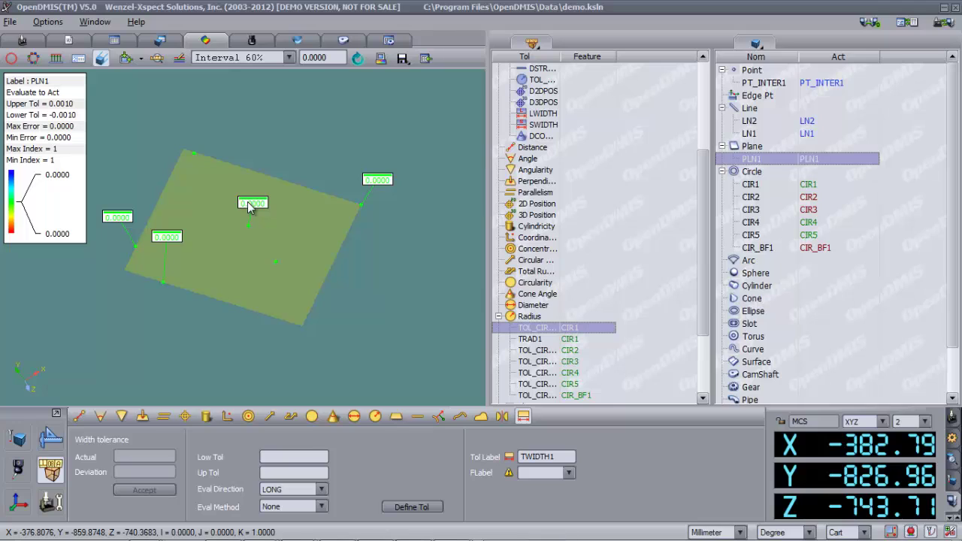
drag(162, 242, 178, 270)
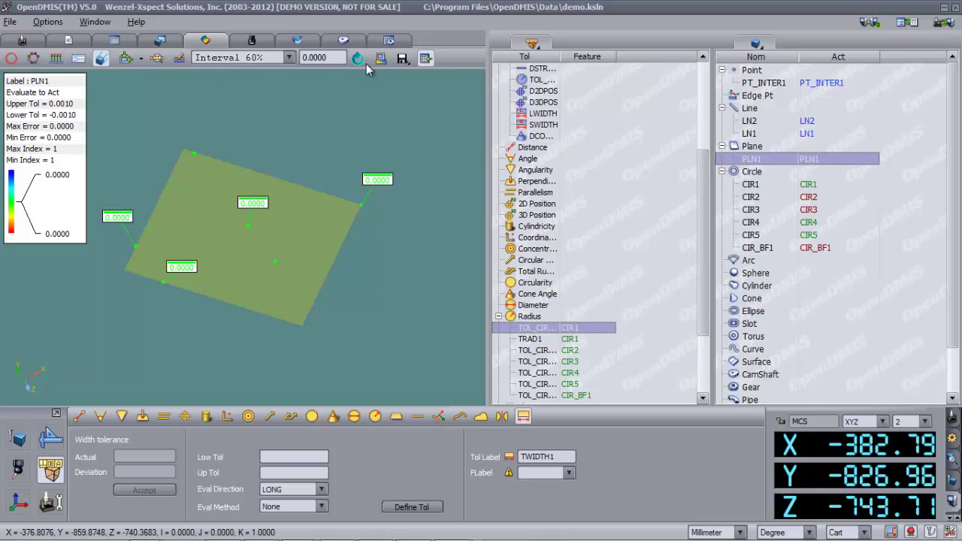
click(114, 40)
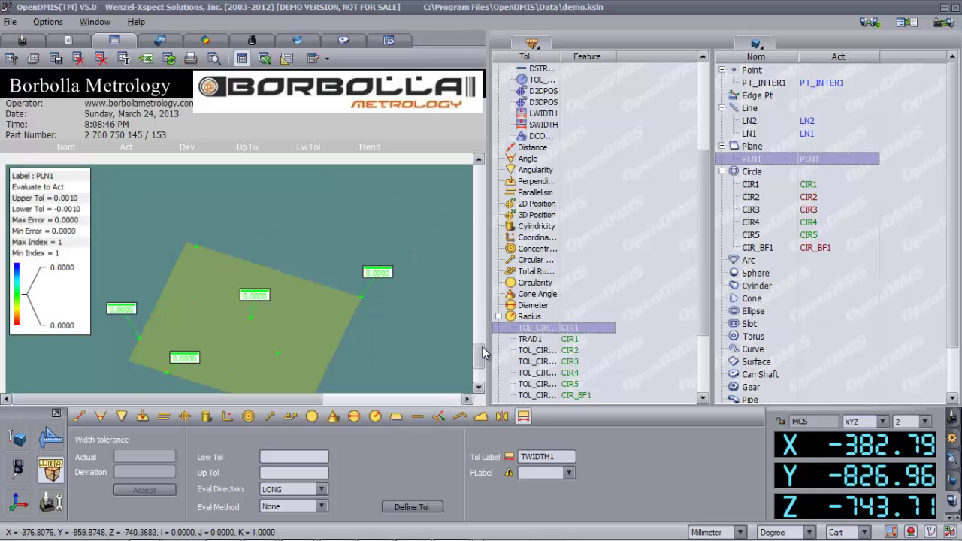
mouse_move(483, 354)
mouse_down()
mouse_move(496, 159)
mouse_move(487, 362)
mouse_up()
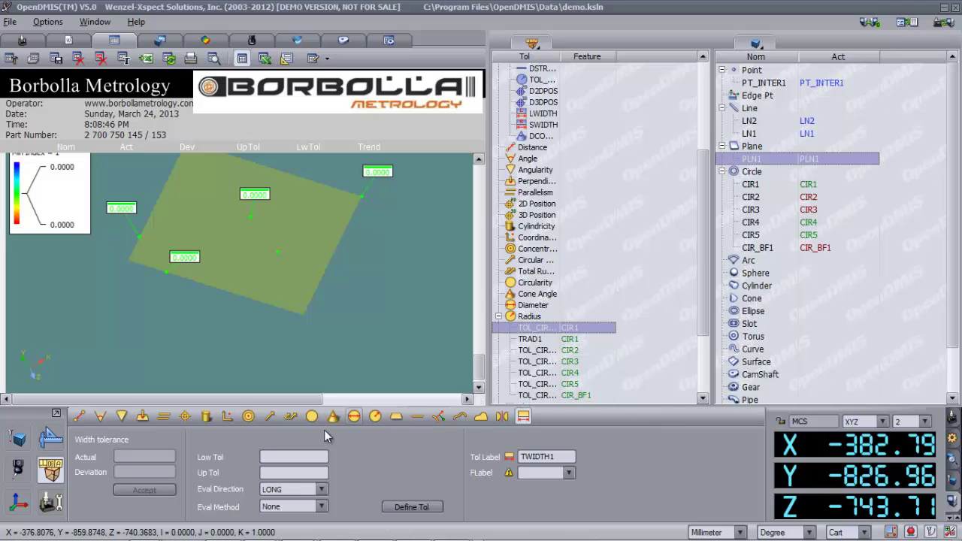
Review the alignment methods 6 Point Bestfit, Multi Points Bestfit, 3-2-1 Method II, Quick 3-2-1 and CAD Alignment, ending at Coordinate 3-2-1 Setup
click(11, 510)
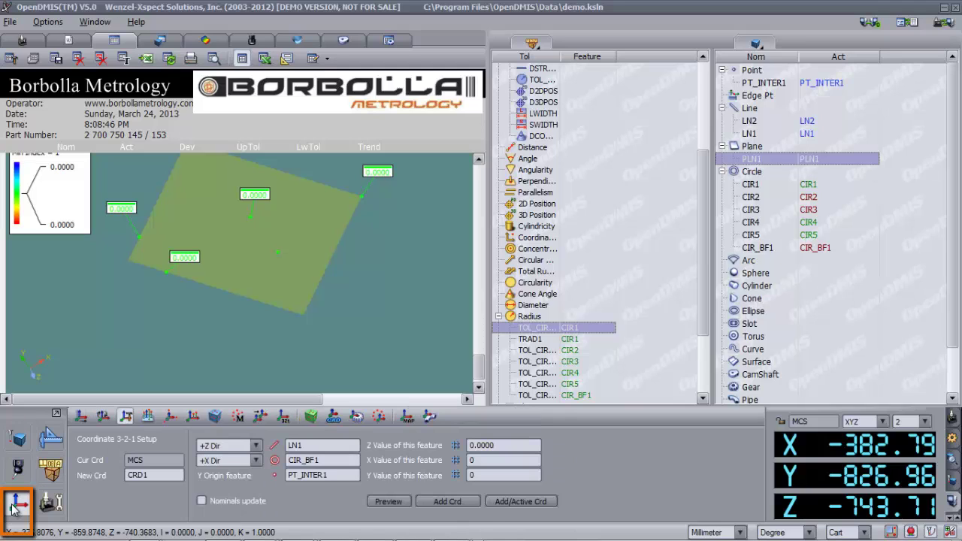
click(214, 416)
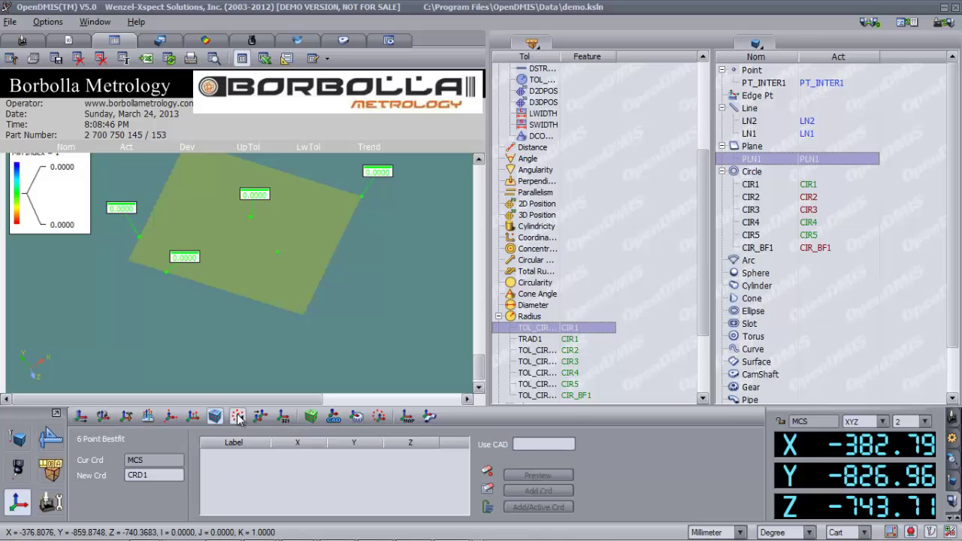
click(238, 417)
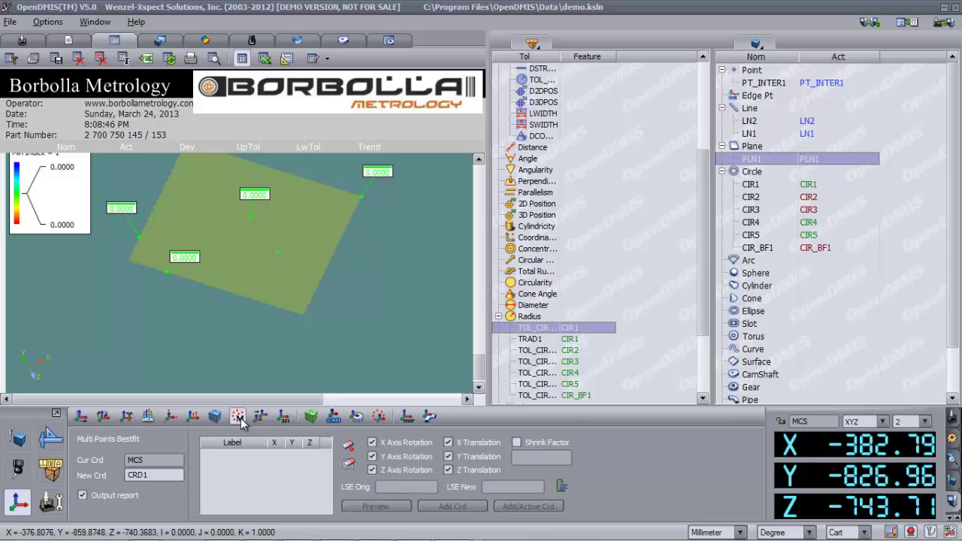
click(282, 418)
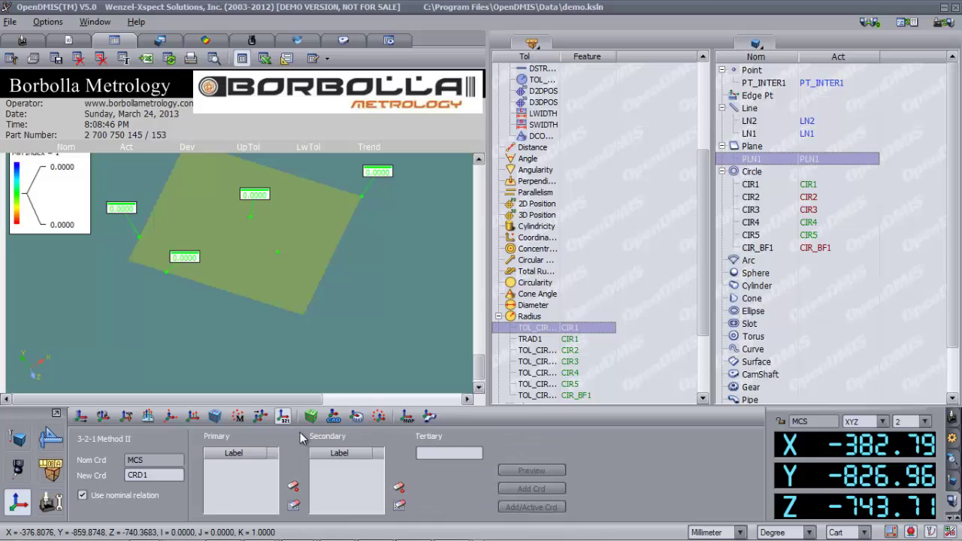
click(311, 418)
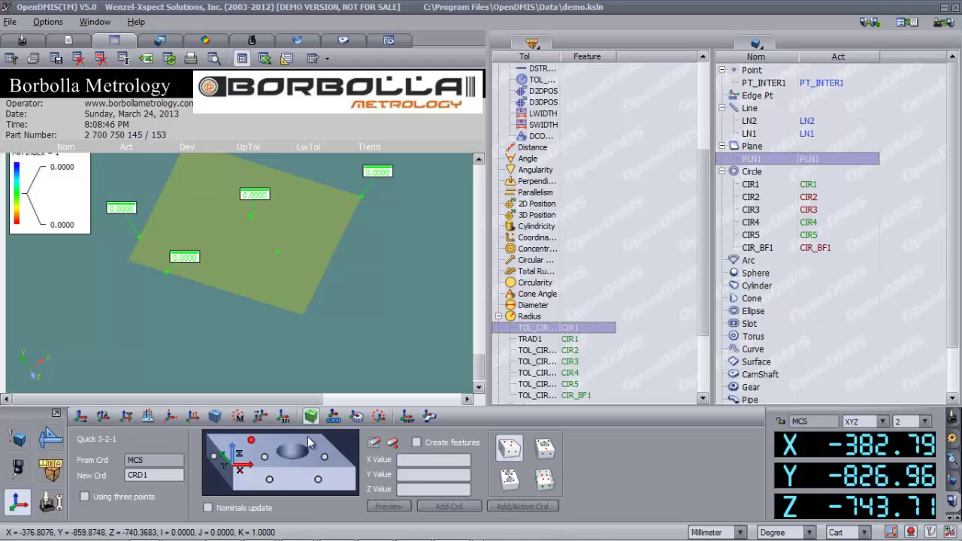
click(542, 485)
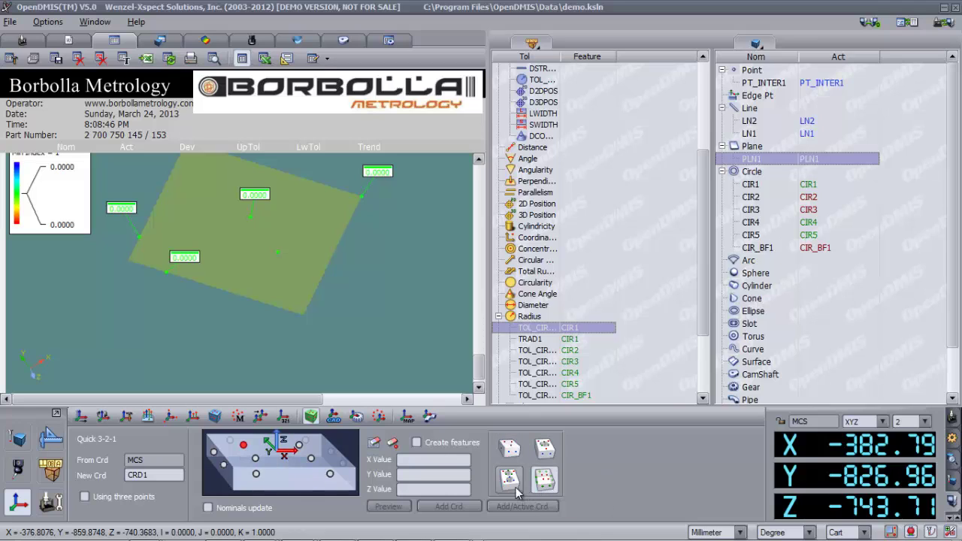
click(338, 419)
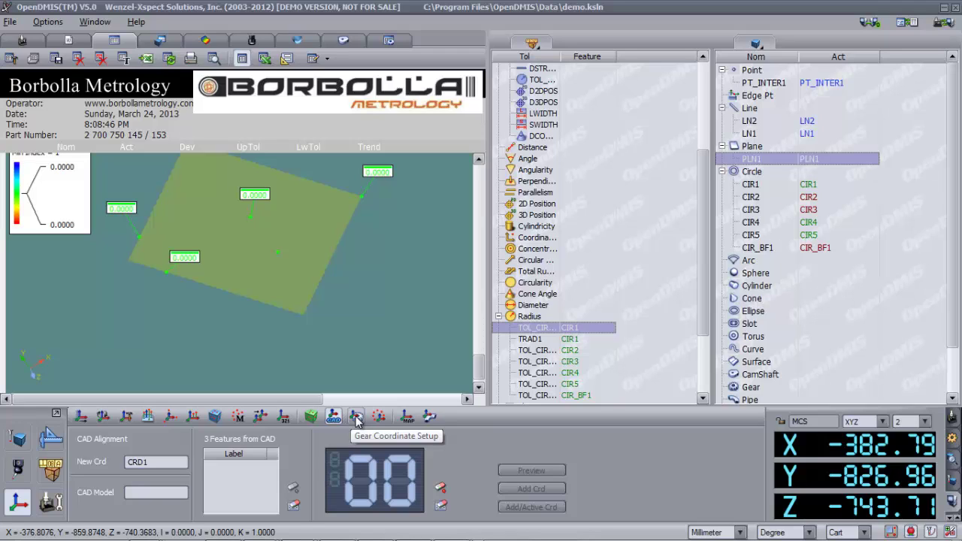
click(356, 418)
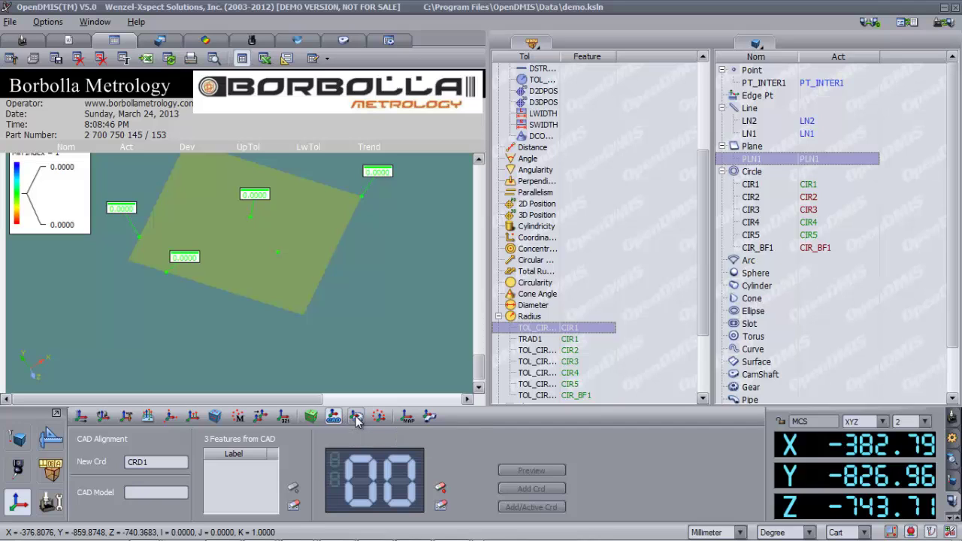
click(322, 418)
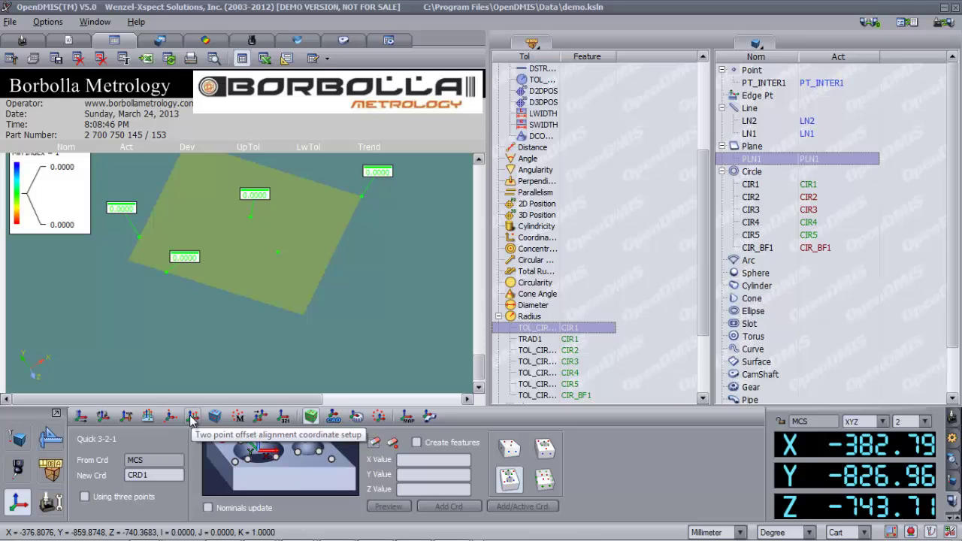
click(131, 418)
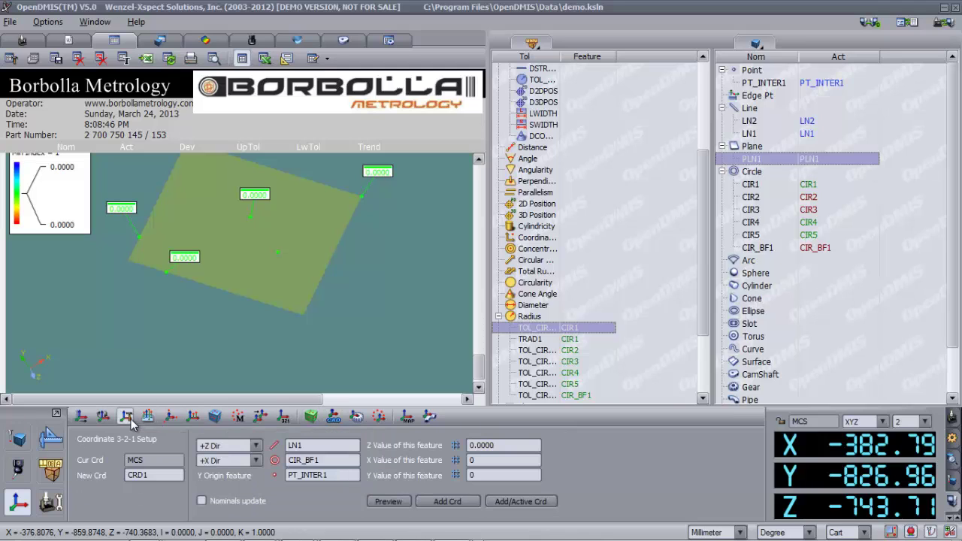
Display the machine and the probe together with the part in the 3D model view
click(32, 42)
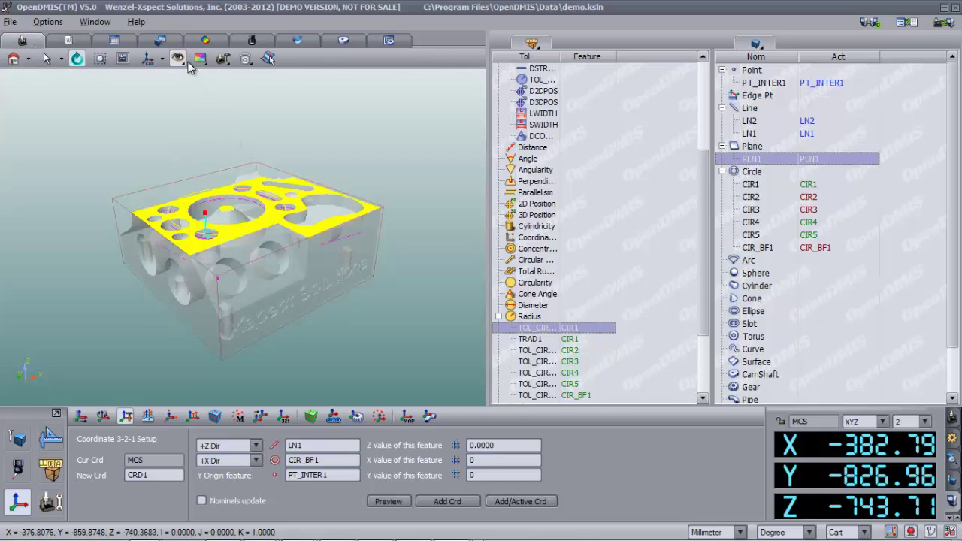
click(180, 60)
click(203, 75)
click(182, 63)
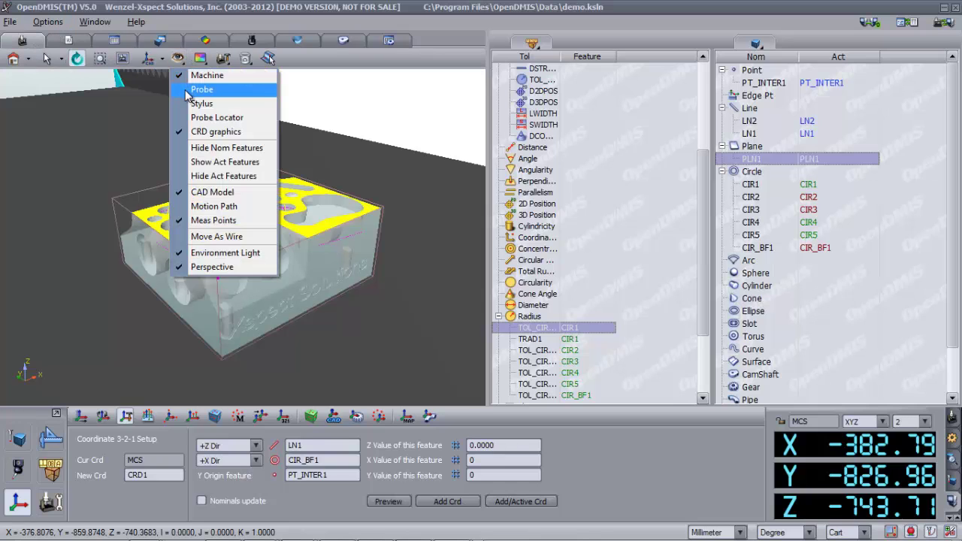
click(188, 91)
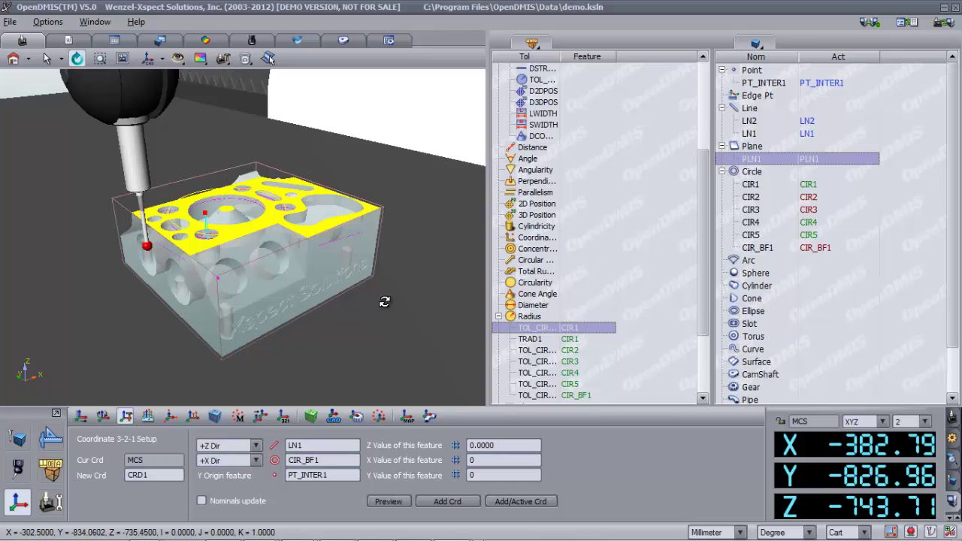
drag(384, 302, 338, 290)
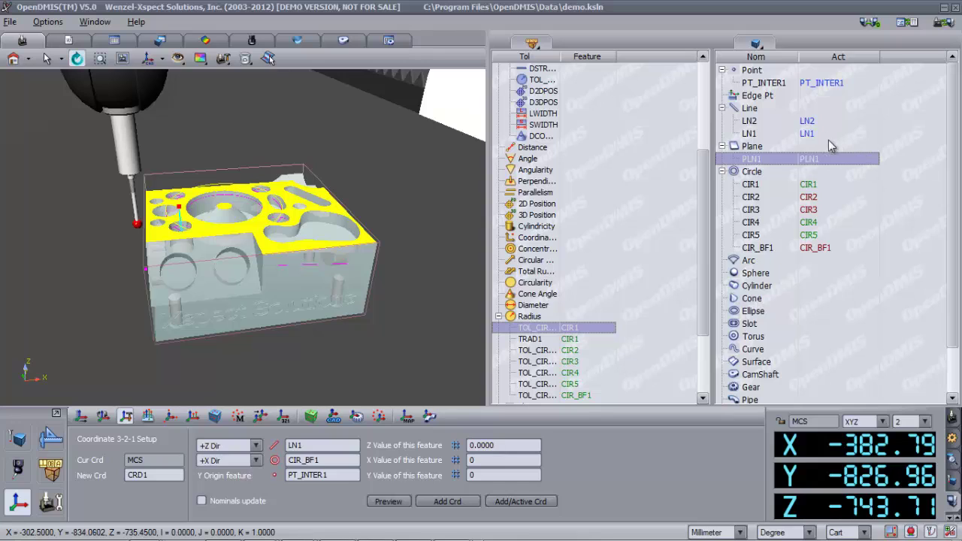
Assign plane PLN1 to +Z, line LN2 to +X and PT_INTER1 as the X origin in the 3-2-1 setup, and preview it
drag(822, 158, 317, 445)
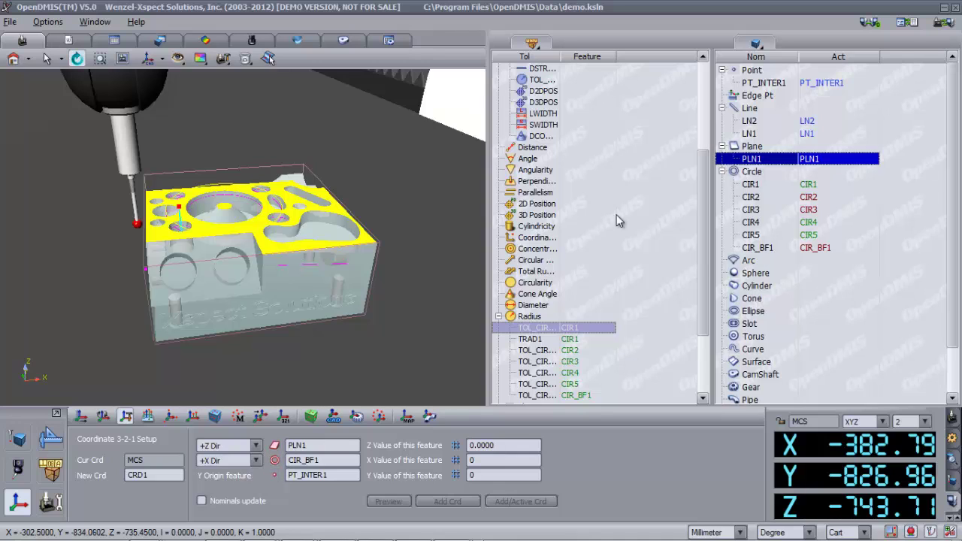
drag(810, 121, 340, 461)
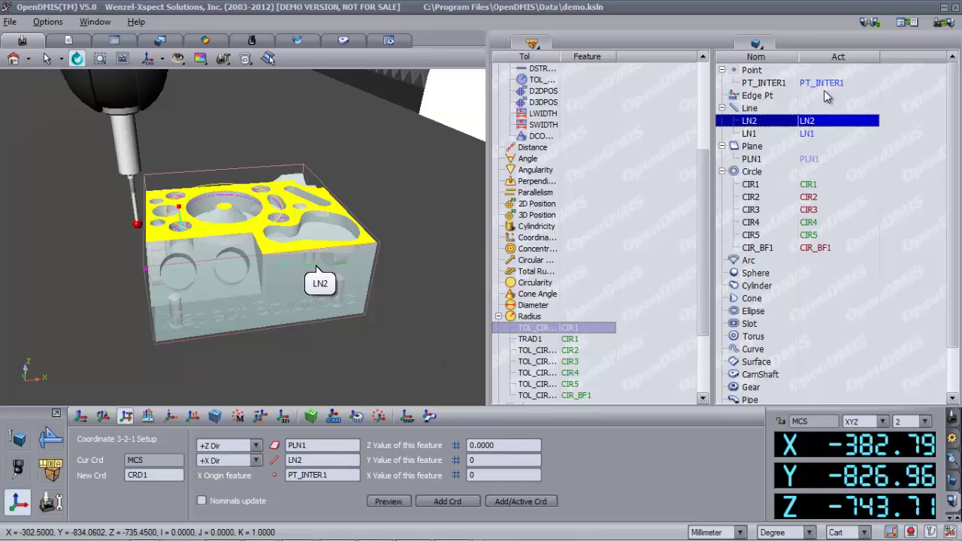
drag(823, 83, 302, 474)
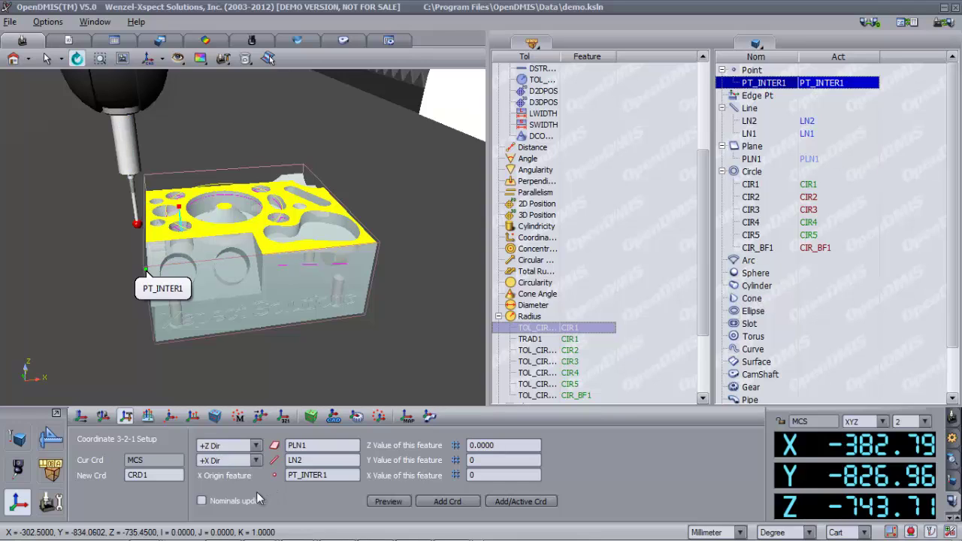
click(387, 501)
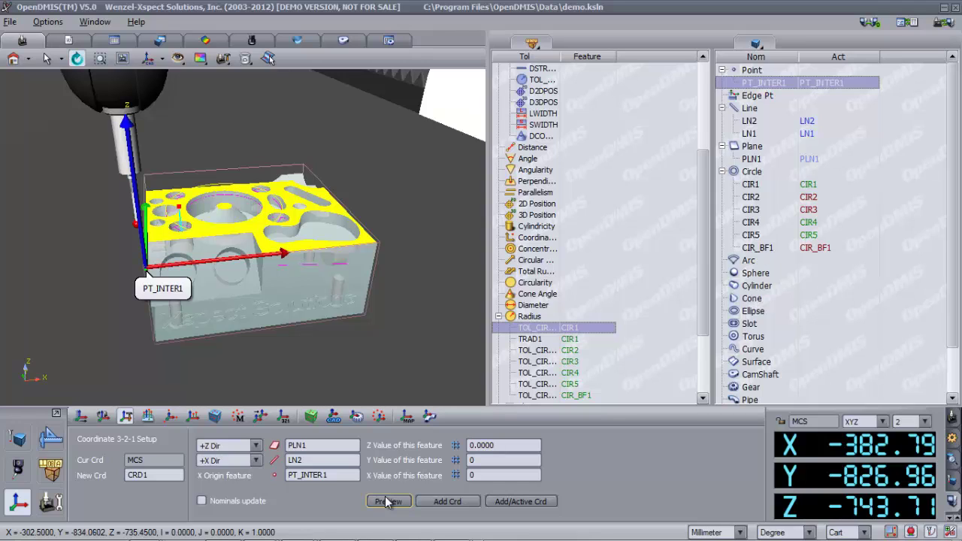
click(387, 501)
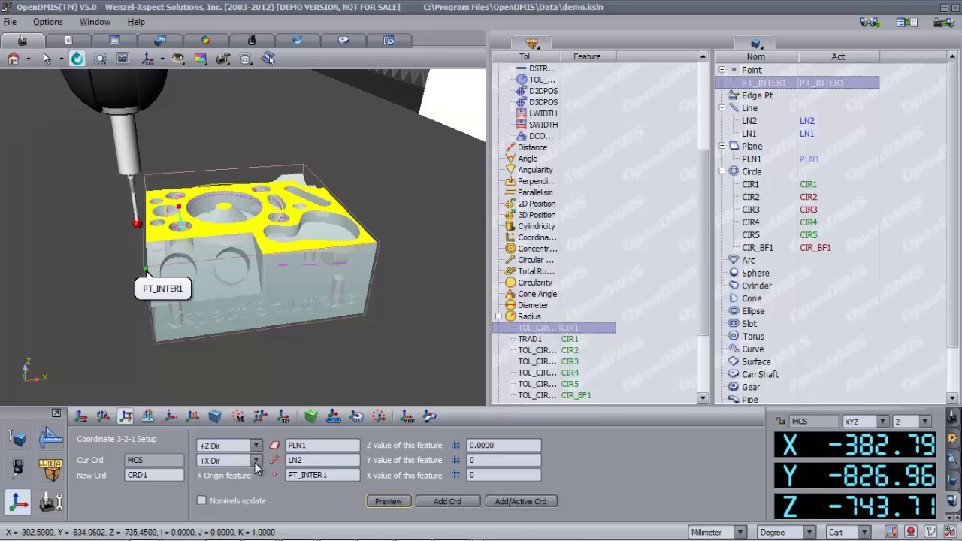
Try -X Dir for line LN2 with a preview, and set the direction back to +X Dir
click(256, 461)
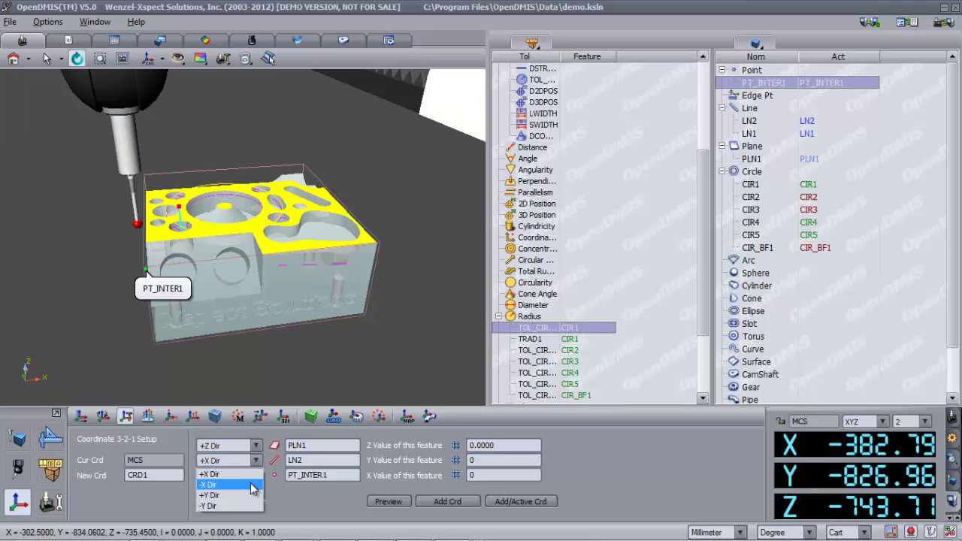
click(251, 484)
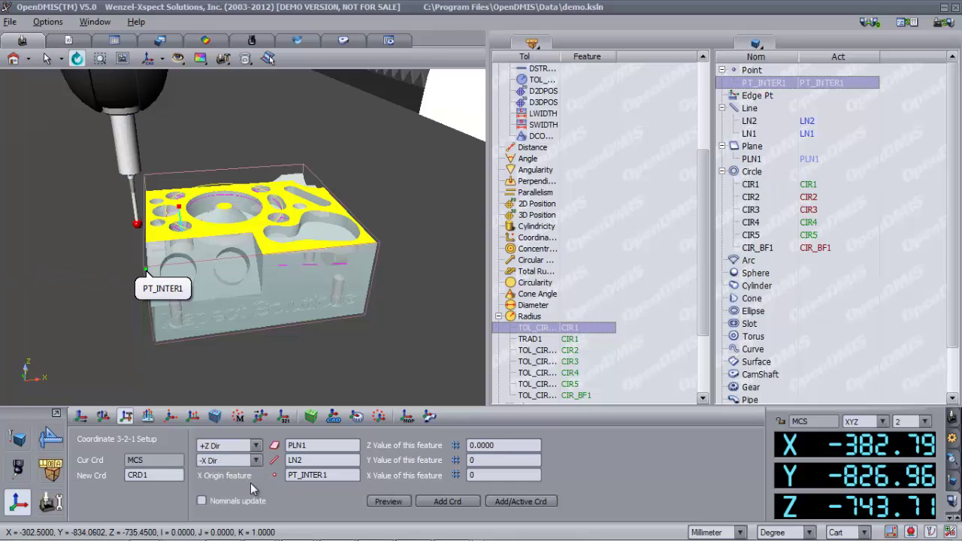
click(388, 502)
click(256, 460)
click(254, 474)
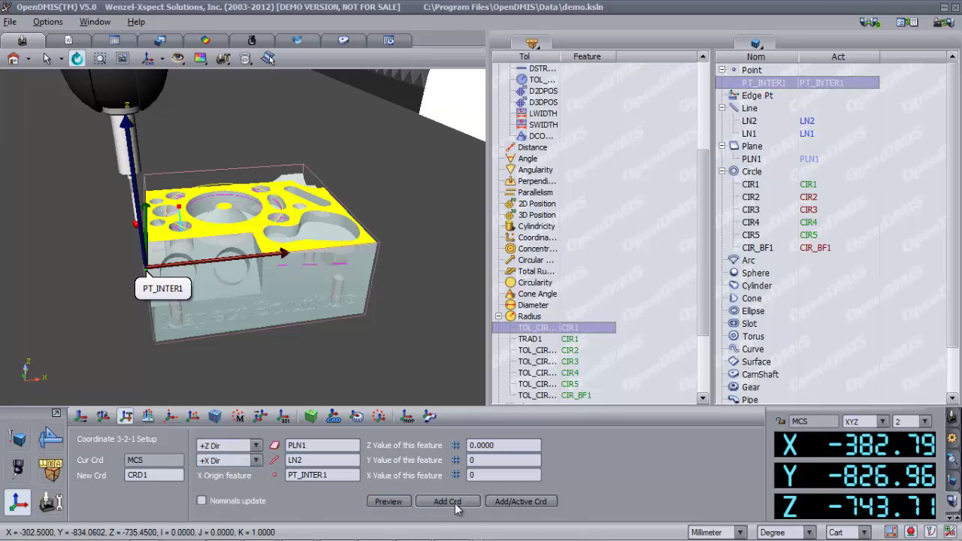
Name the new 3-2-1 coordinate system ab, then add it and make it the active system
drag(167, 475, 122, 478)
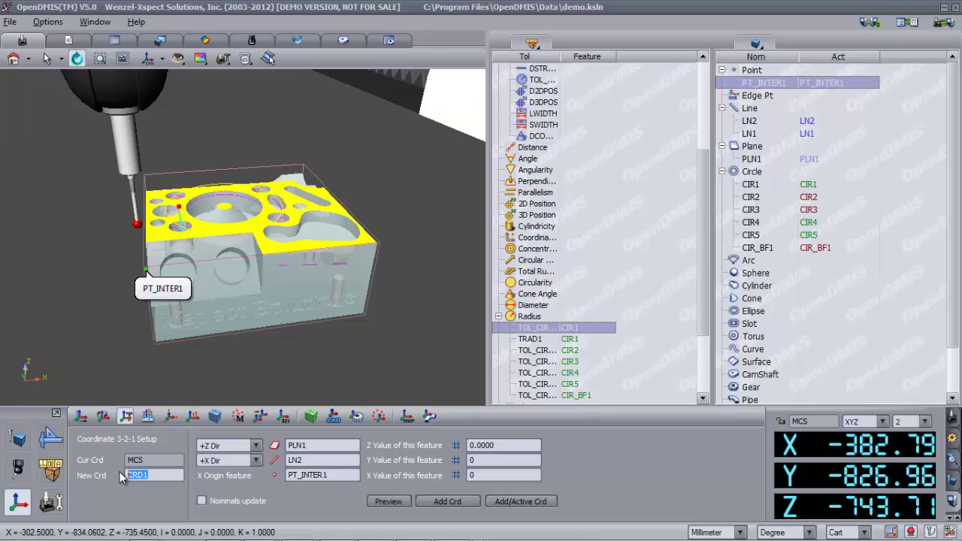
text(ab)
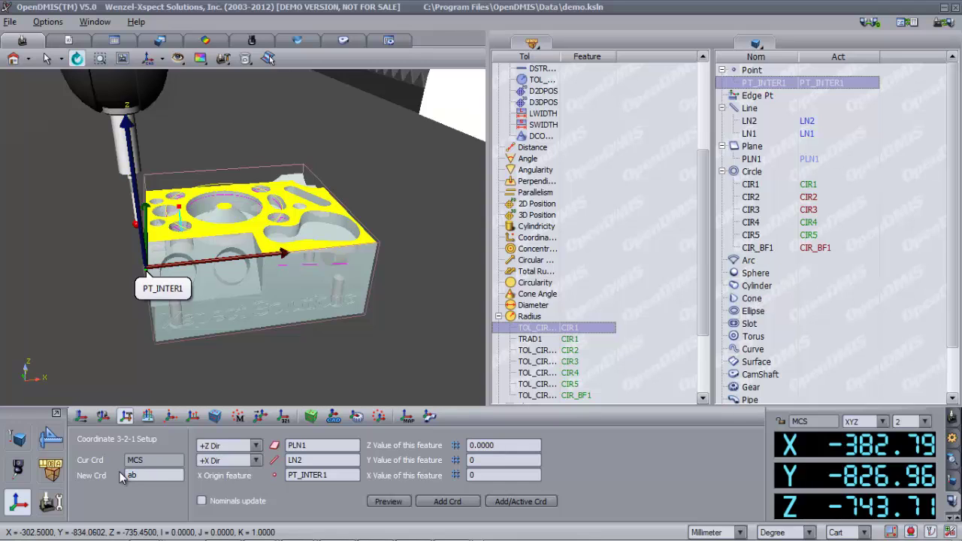
click(531, 503)
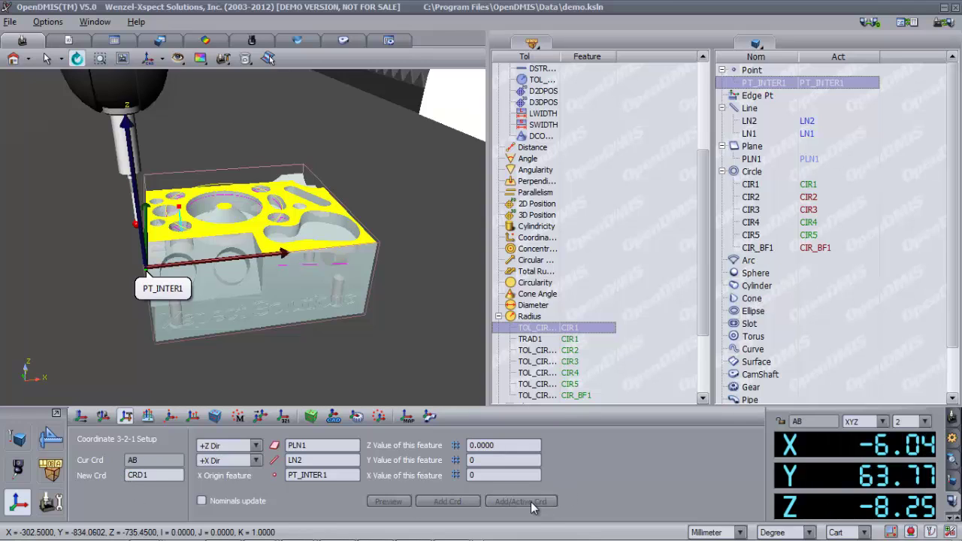
Show the list of coordinate systems and select AB under MCS
click(756, 43)
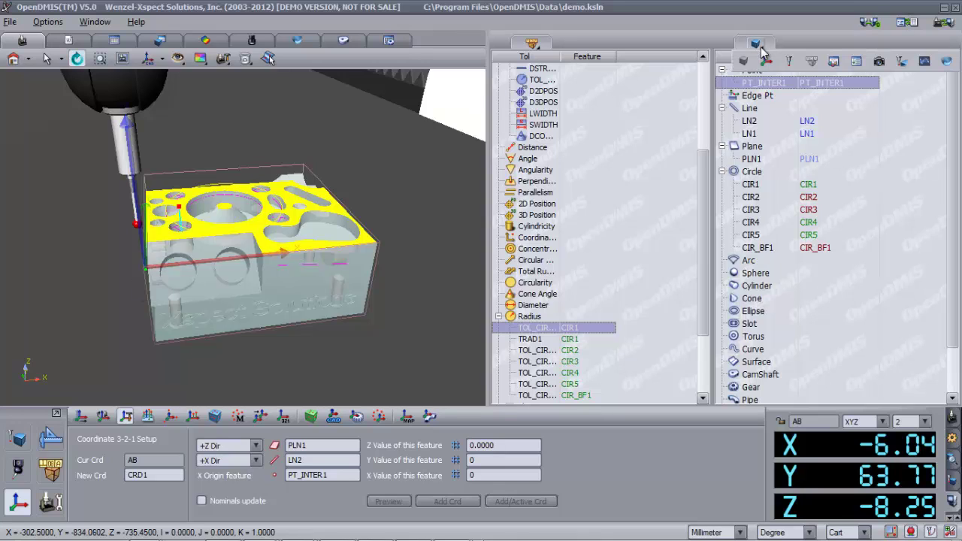
click(767, 66)
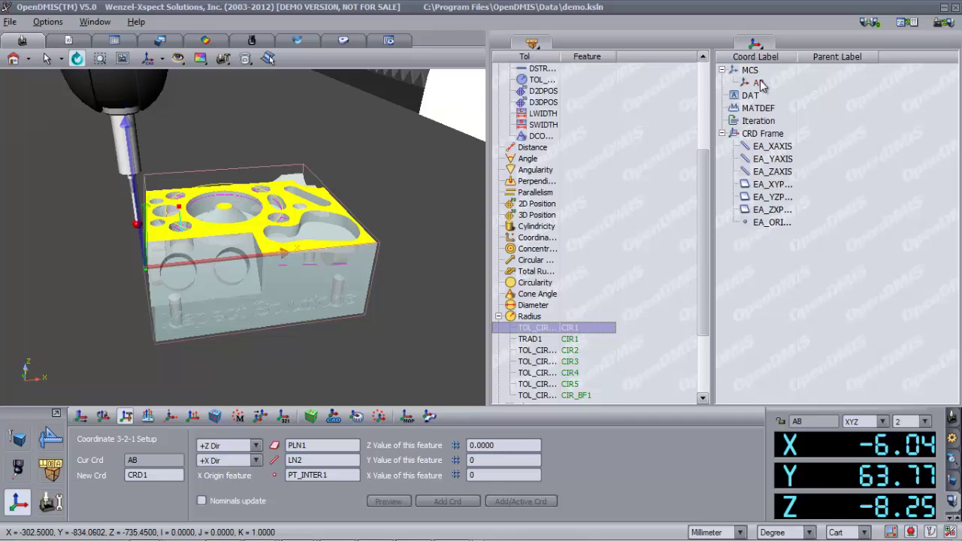
click(759, 83)
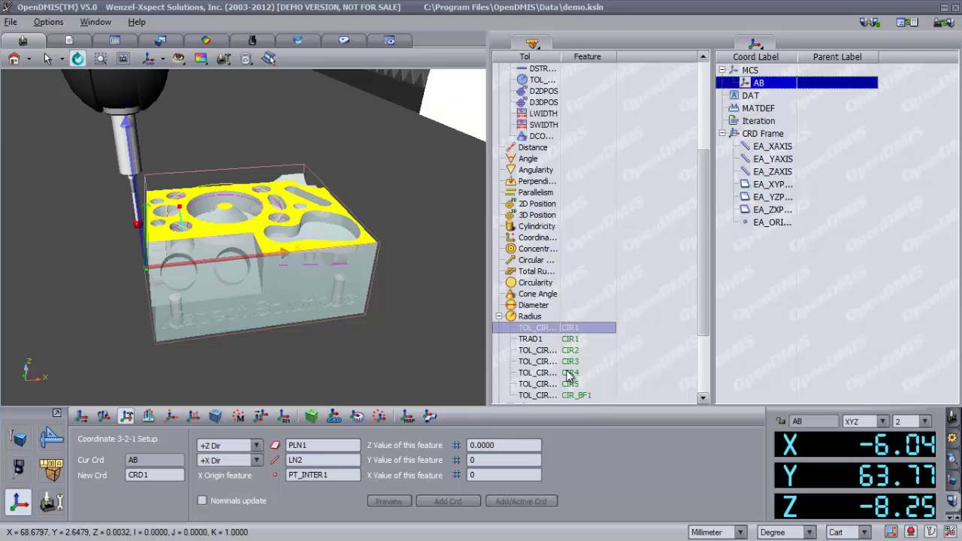
Open the definition of a new sensor angle under ROOTSN4 and show the list of sensors and gages
click(18, 469)
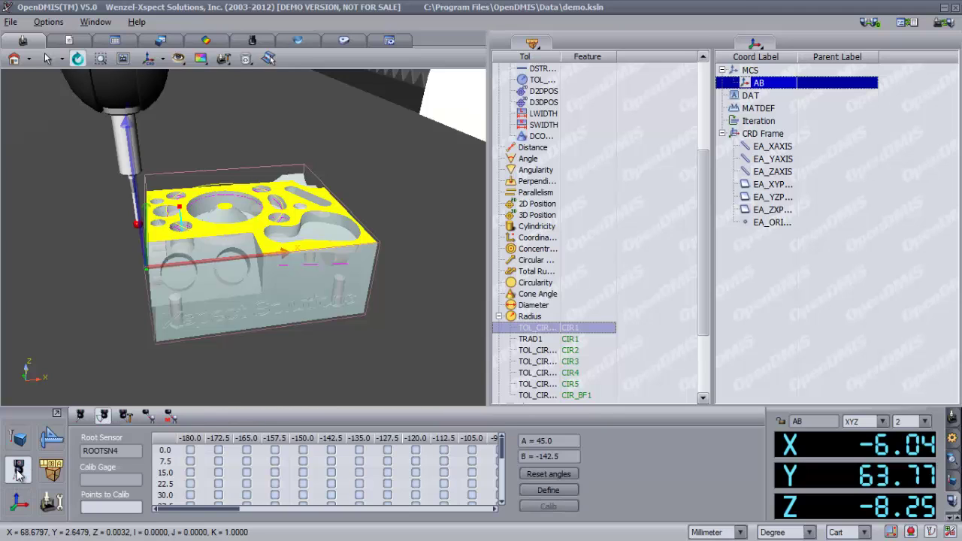
click(81, 417)
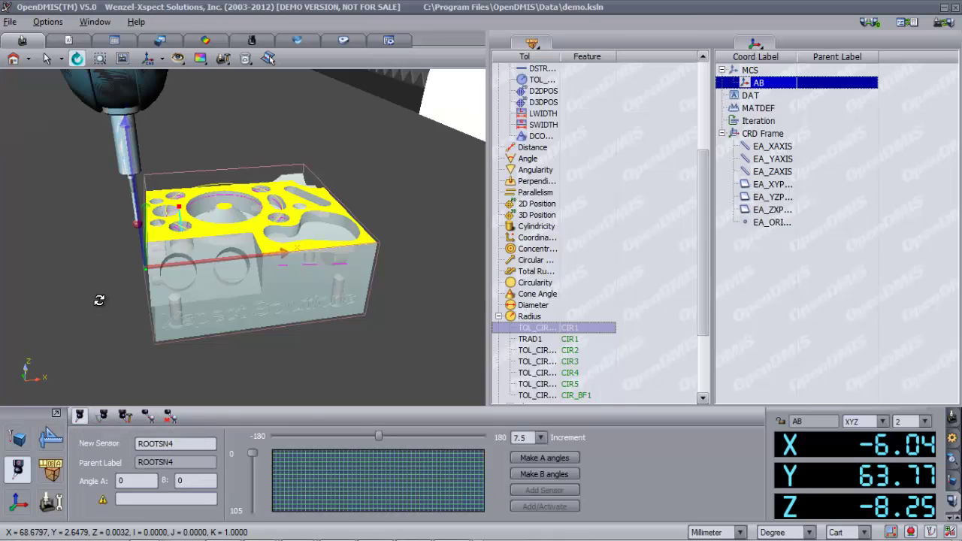
scroll(99, 300, down, 3)
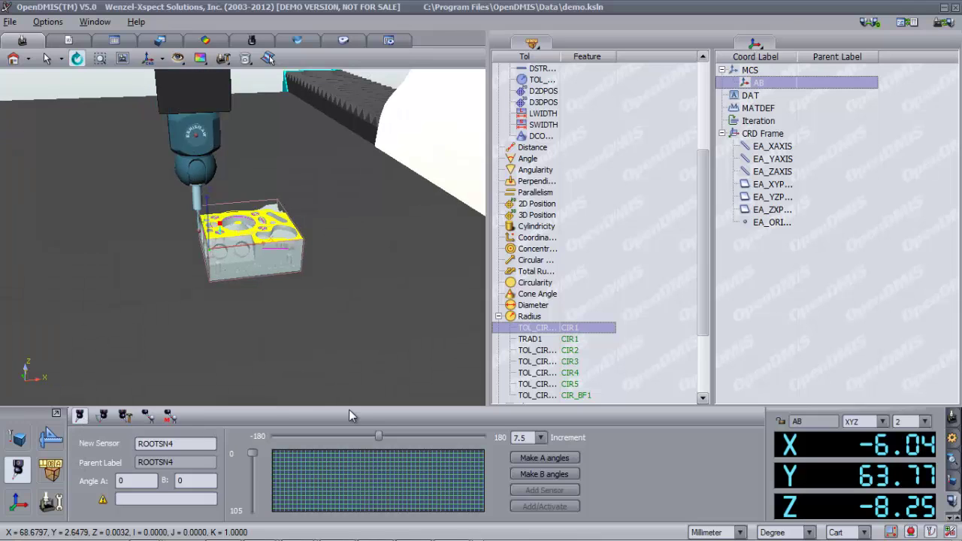
click(755, 49)
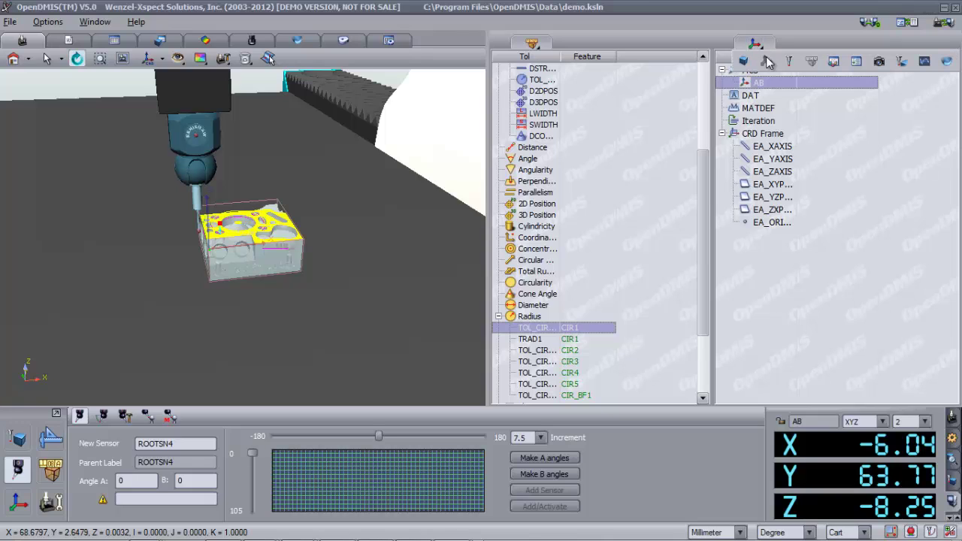
click(788, 66)
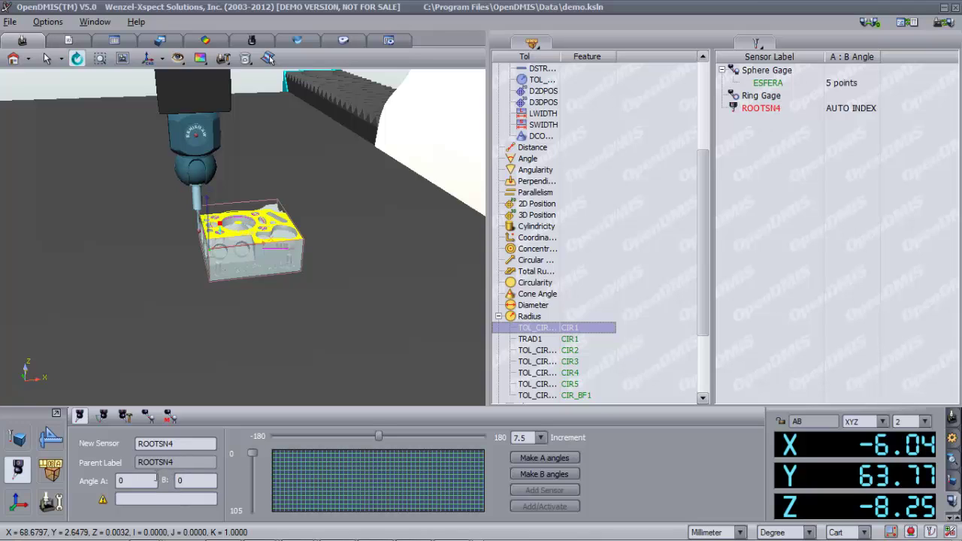
Set the new sensor's angle A to 90 and angle B to 180, and view the previewed probe orientation
mouse_move(145, 530)
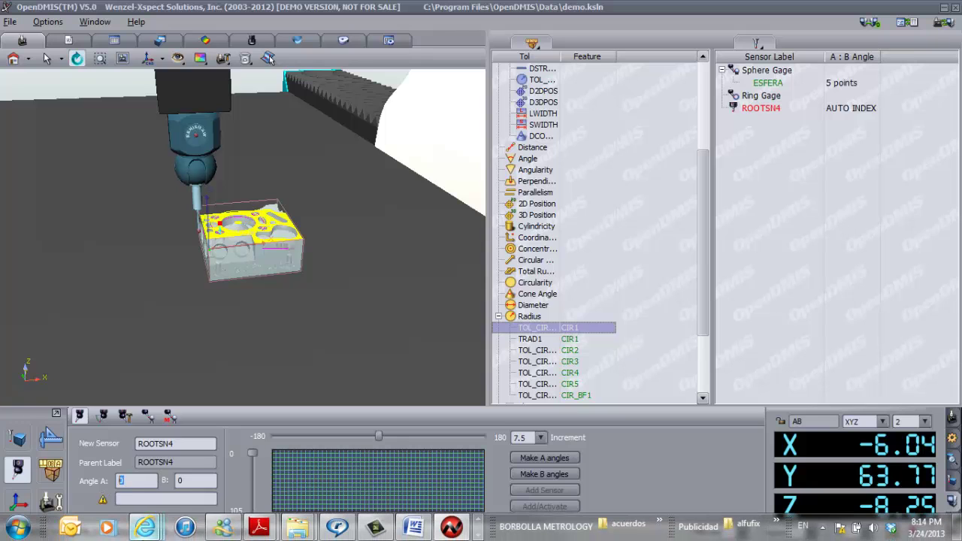
key(Tab)
text(180)
key(Tab)
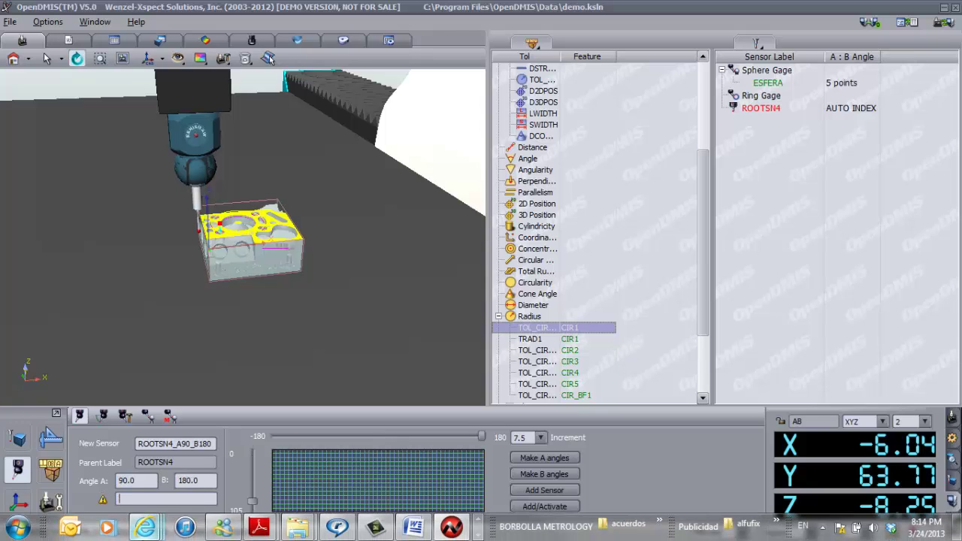
drag(90, 209, 450, 162)
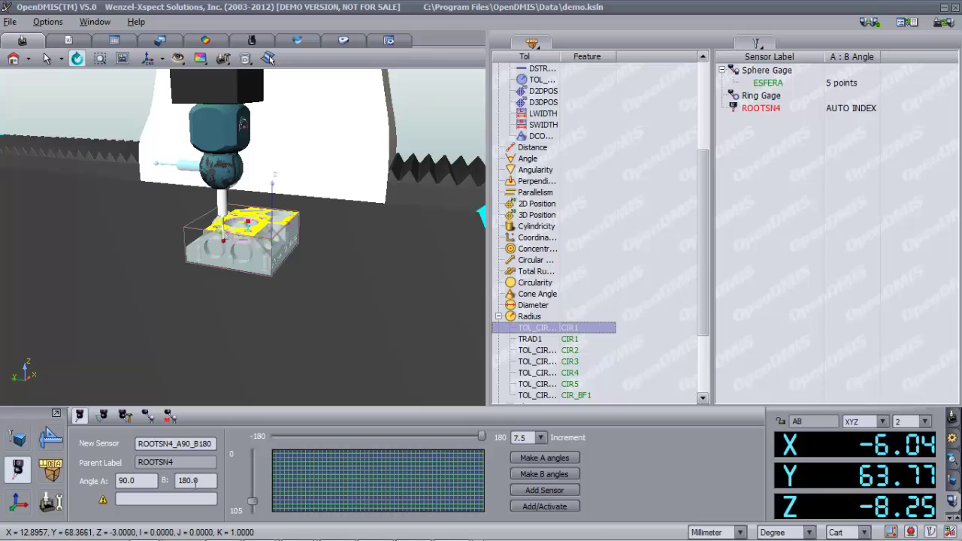
Change angle B to 90, add and activate the A90 B90 sensor, and clear the system messages
double_click(200, 482)
text(90)
key(Return)
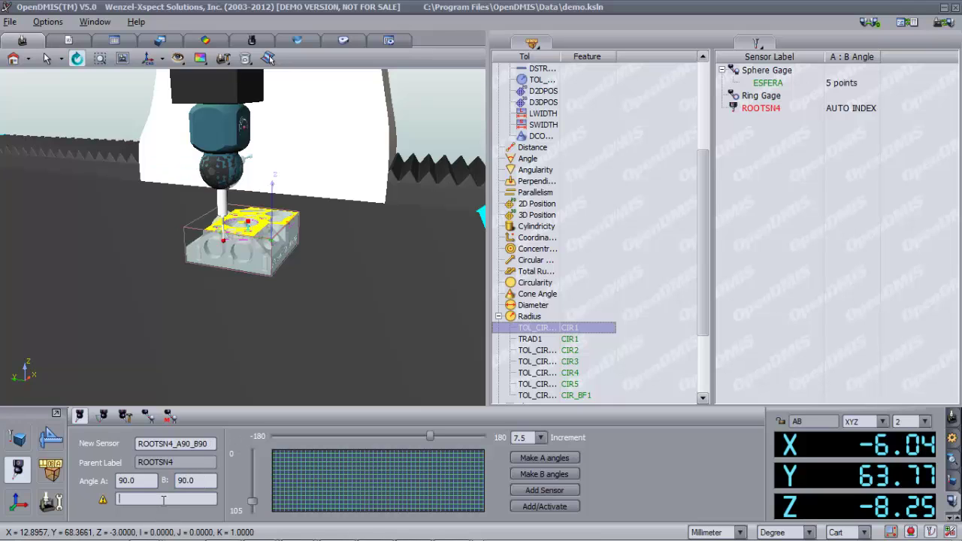
drag(371, 275, 293, 306)
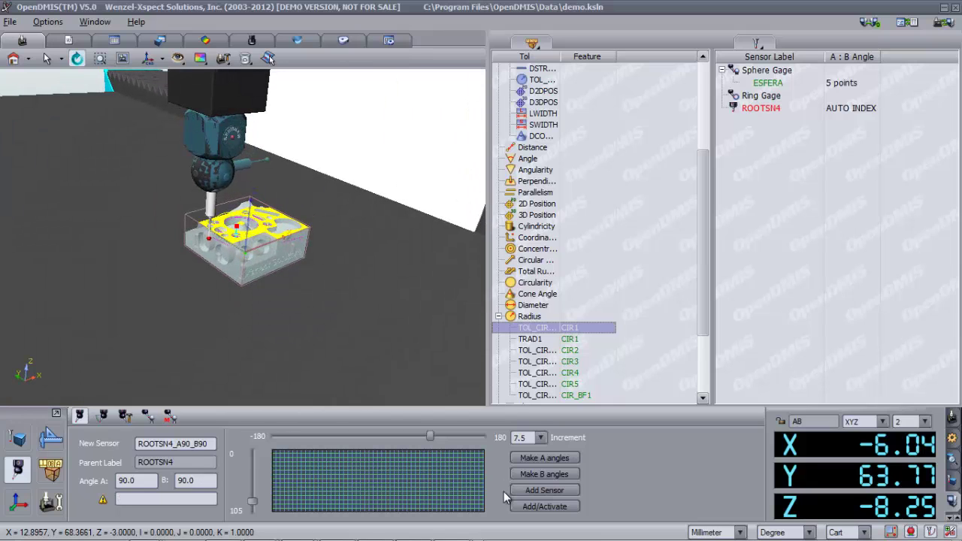
click(547, 507)
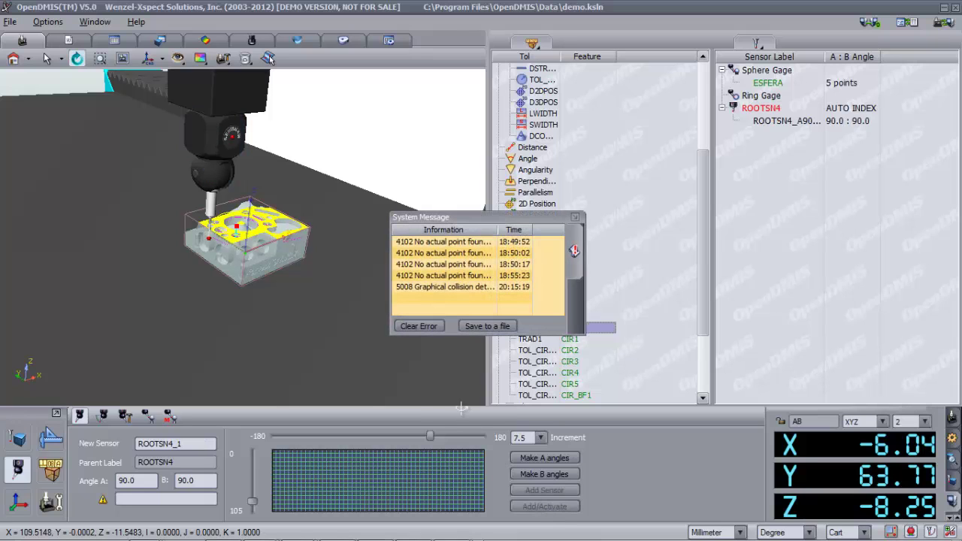
click(429, 327)
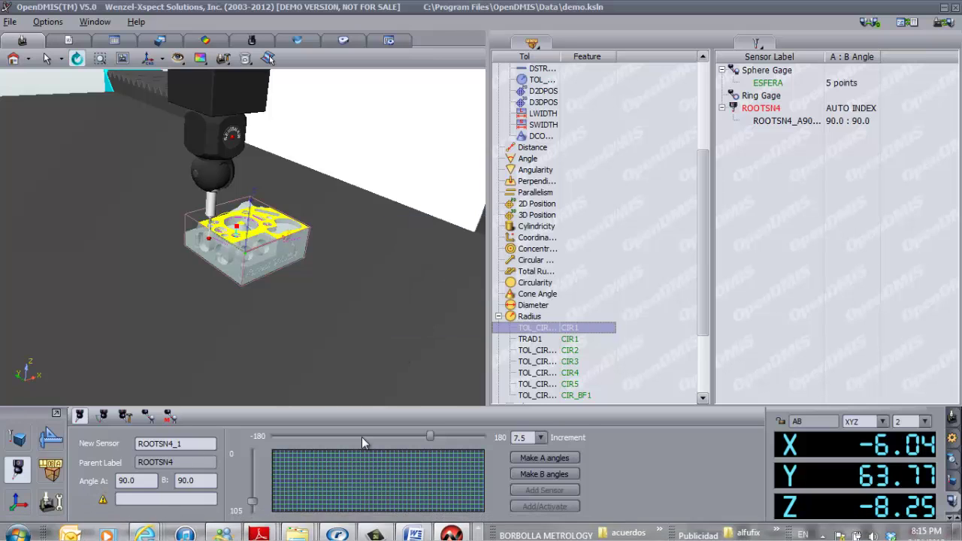
Move the probe to absolute Z position 10, keeping its X and Y positions
click(931, 420)
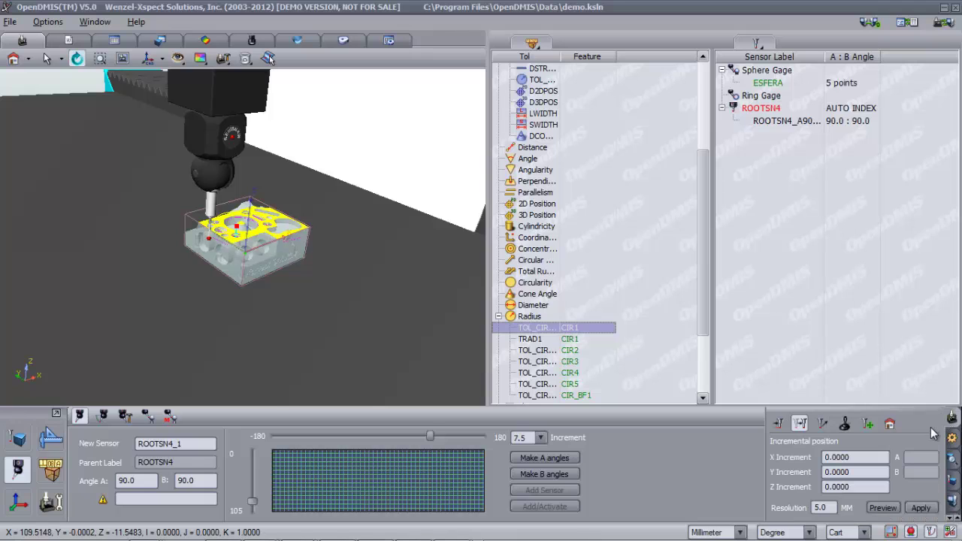
click(781, 425)
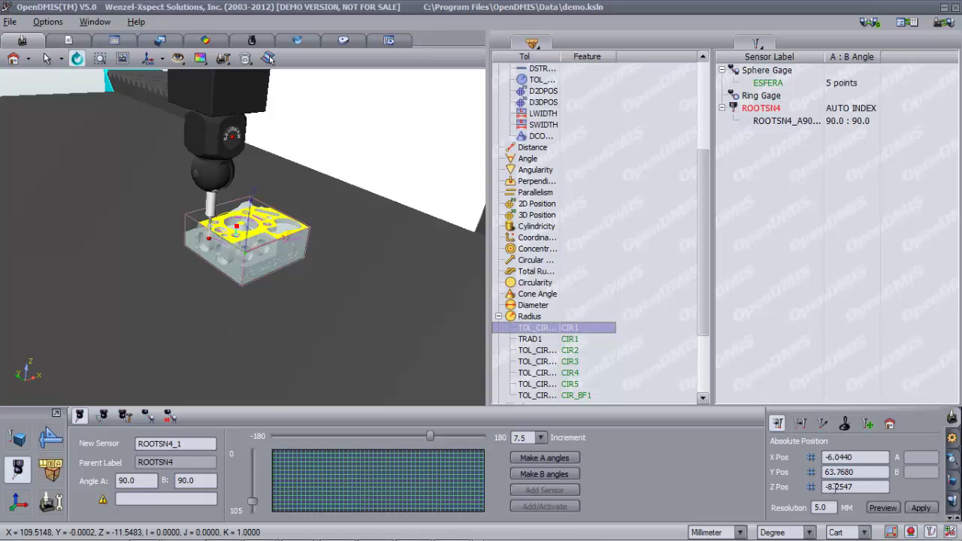
double_click(855, 487)
key(BackSpace)
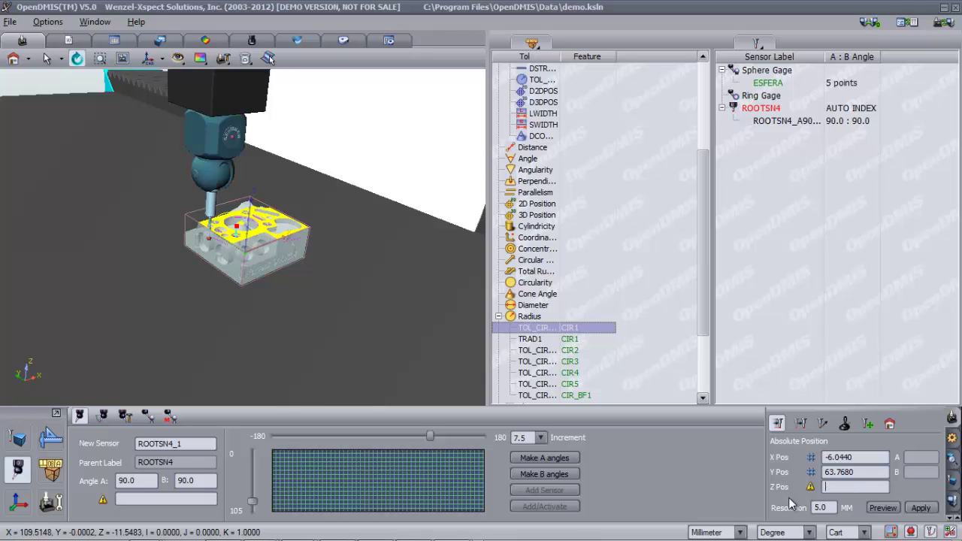
text(10)
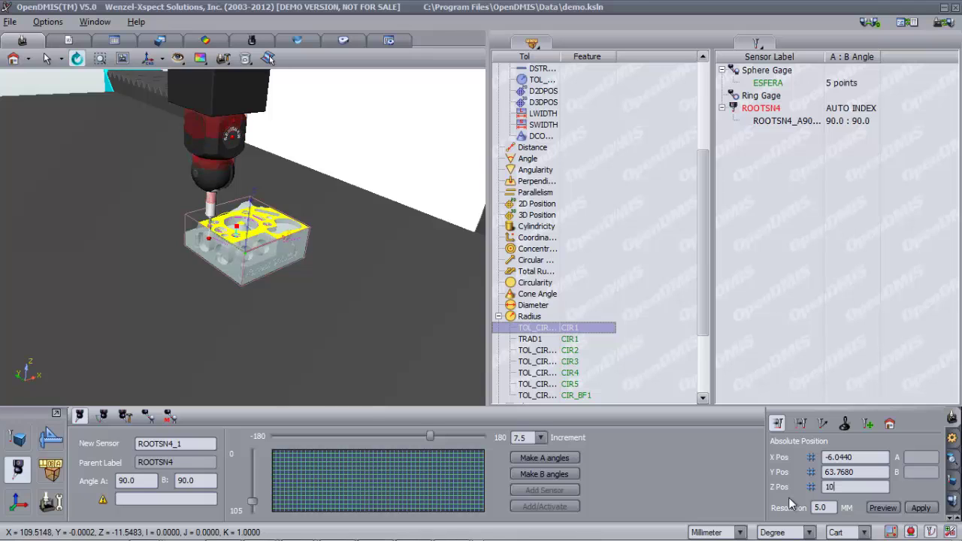
click(922, 508)
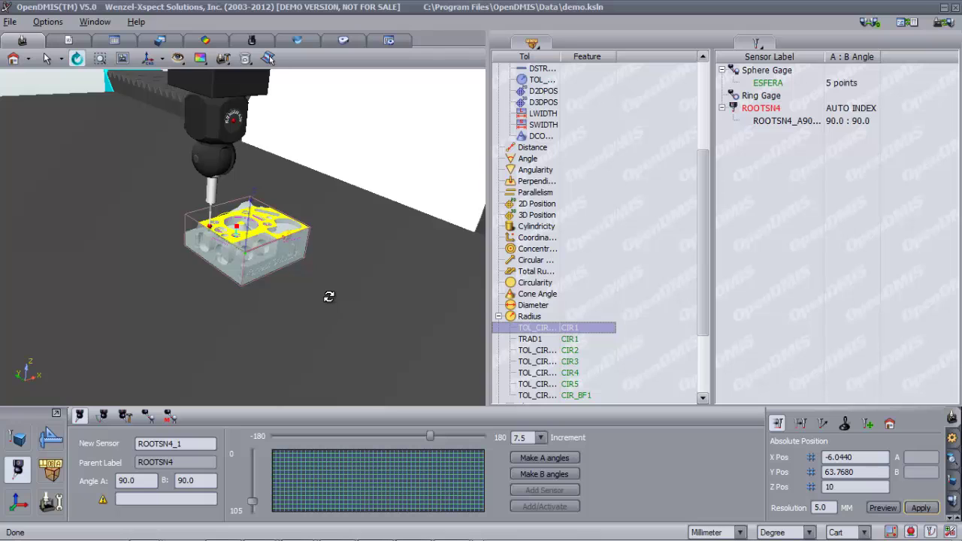
drag(326, 296, 304, 253)
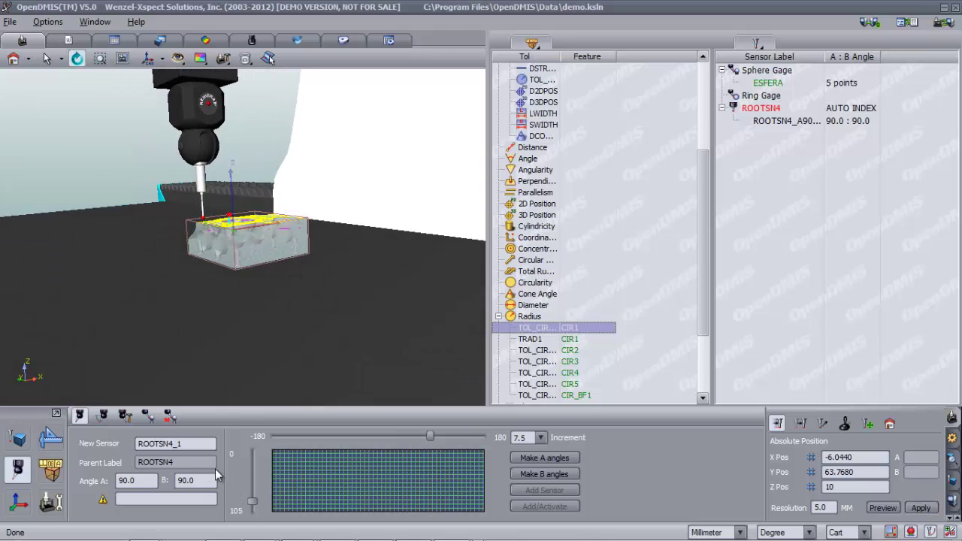
Activate the existing A90 B90 sensor from the sensor list
click(755, 121)
right_click(757, 122)
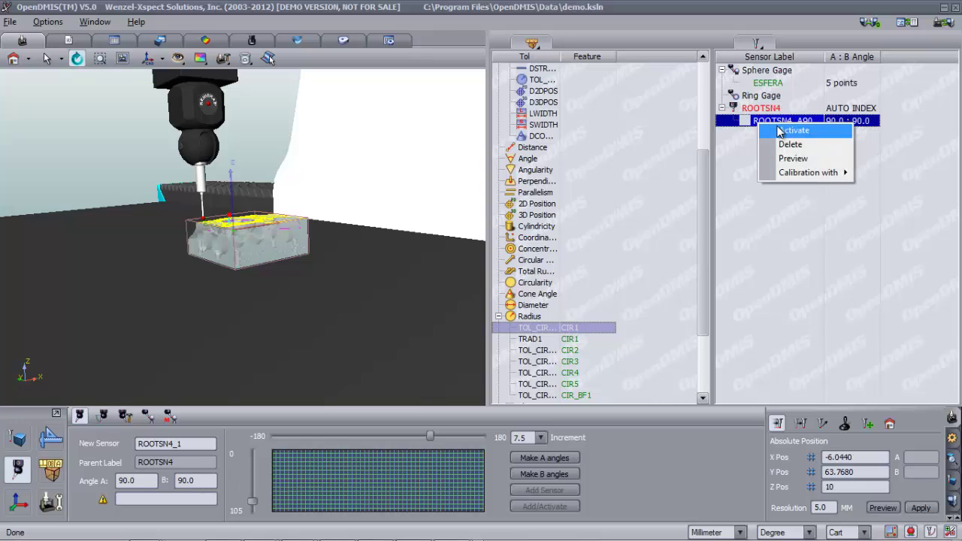
click(769, 122)
drag(770, 123, 399, 163)
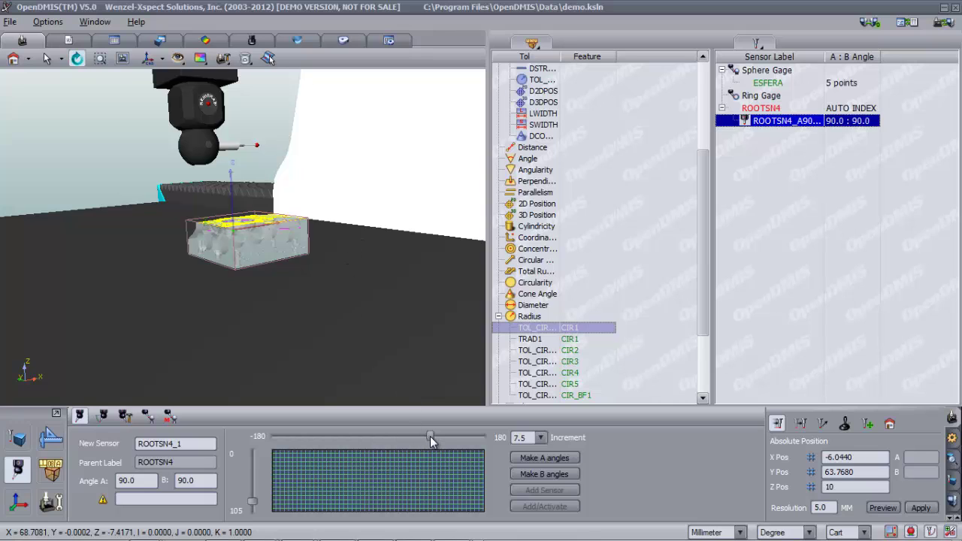
Adjust the new sensor's angles to A 67.5 and B -105, then add and activate it
drag(425, 438, 319, 463)
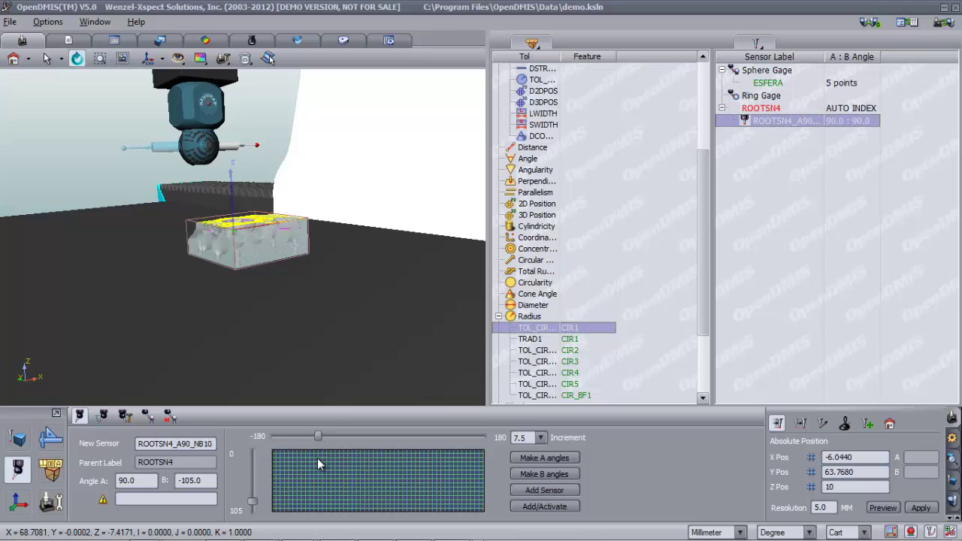
mouse_move(254, 500)
mouse_down()
mouse_move(260, 478)
mouse_move(265, 488)
mouse_up()
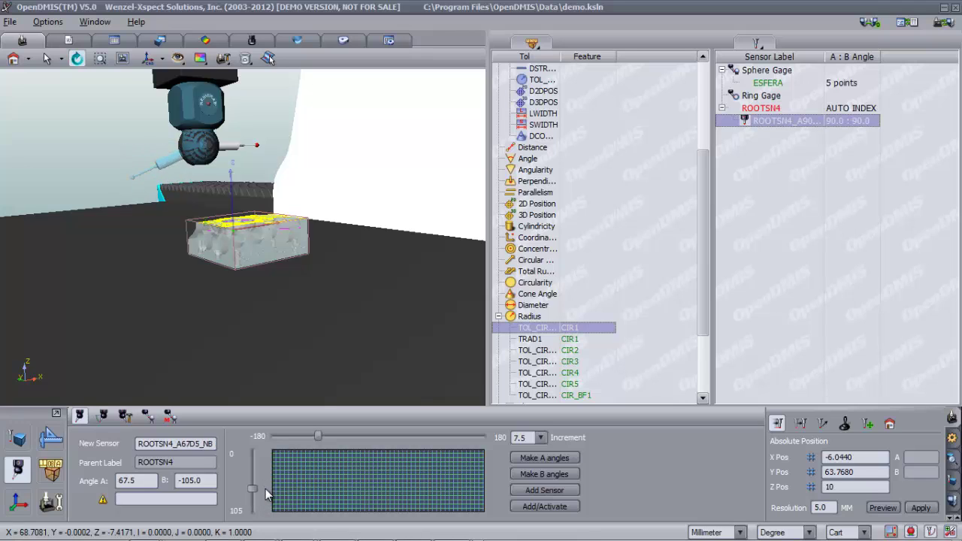
click(525, 506)
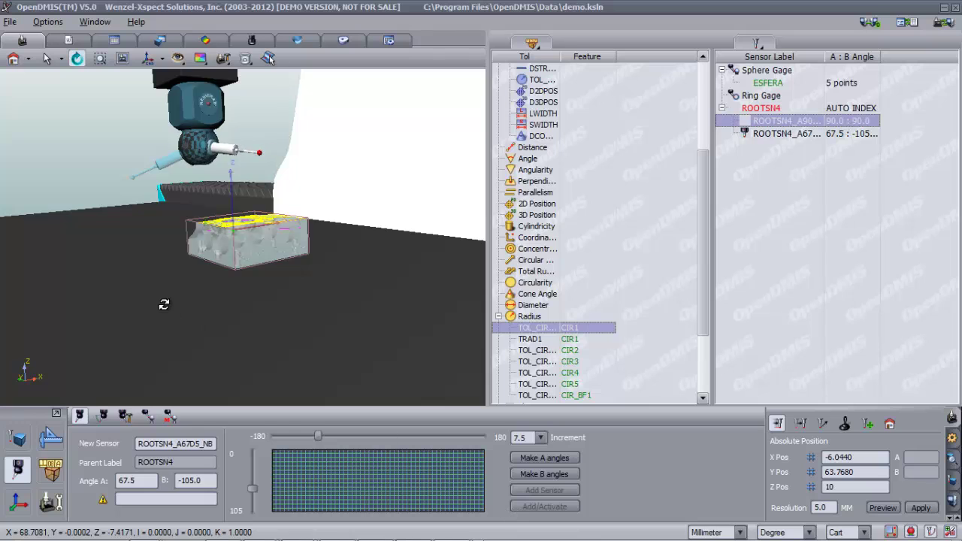
drag(128, 270, 257, 299)
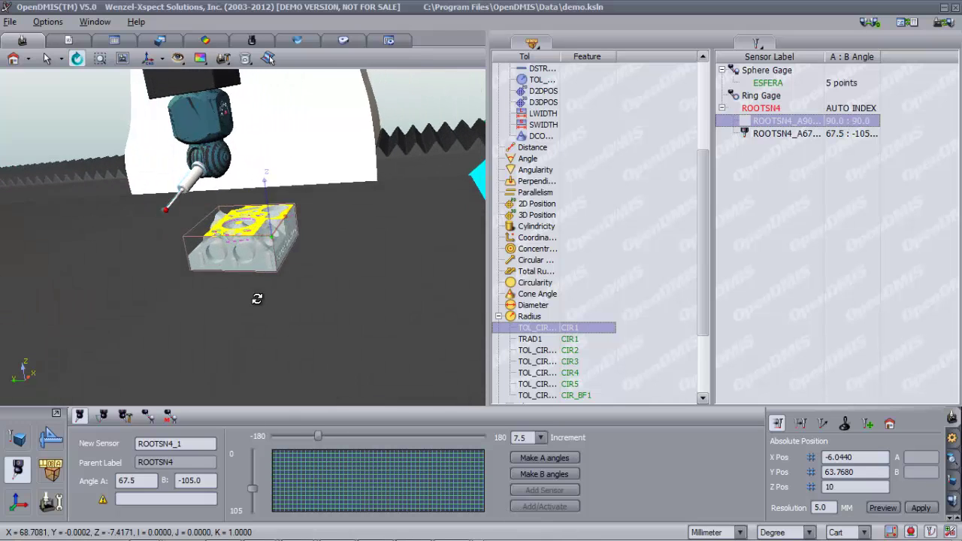
Define three more ROOTSN4 sensors from the angle grid: A 45 B -180, A 60 B -150, and A 37.5 B -105
click(103, 416)
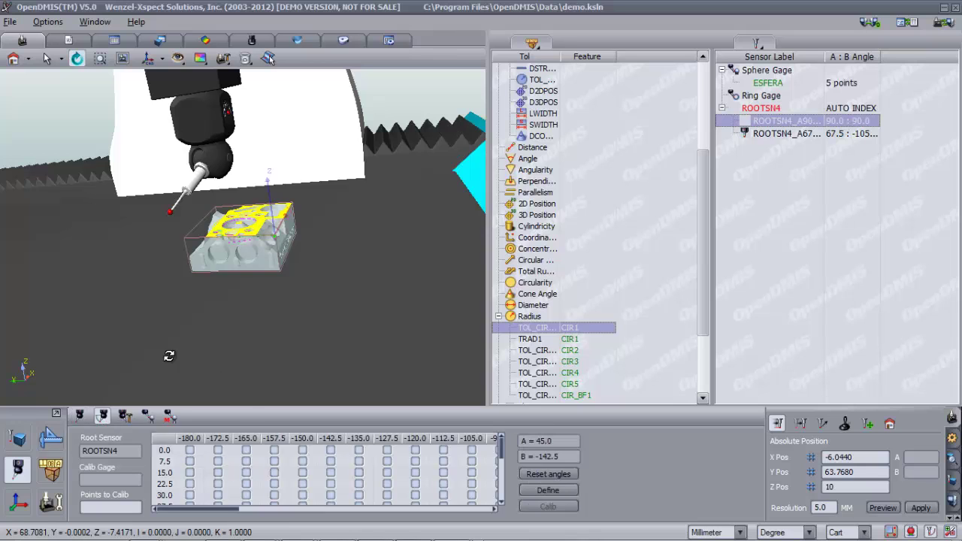
drag(167, 355, 422, 256)
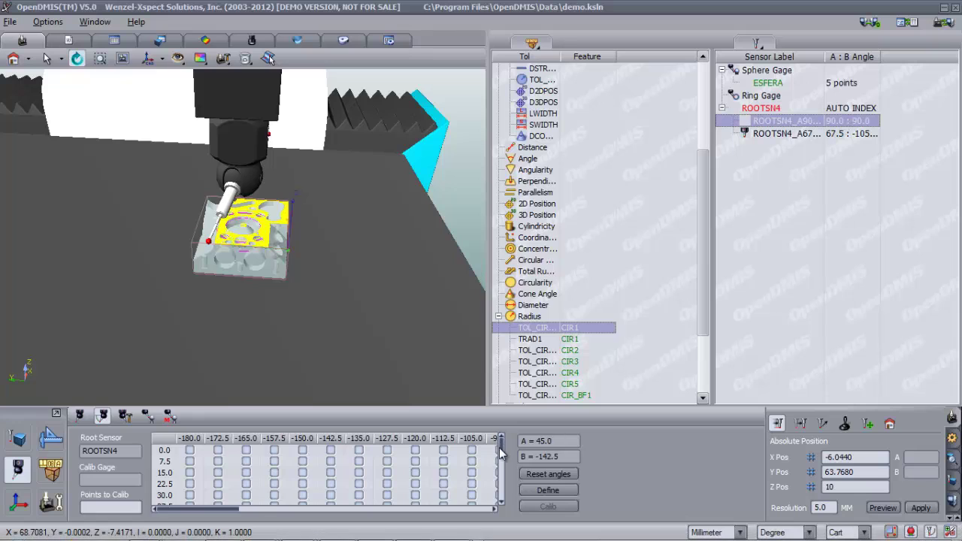
scroll(501, 468, down, 1)
scroll(501, 467, down, 2)
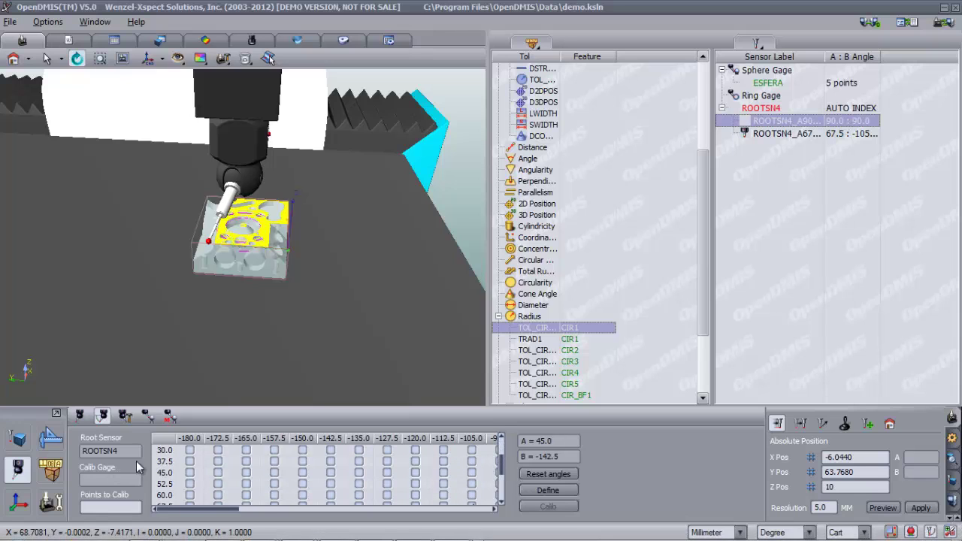
click(190, 473)
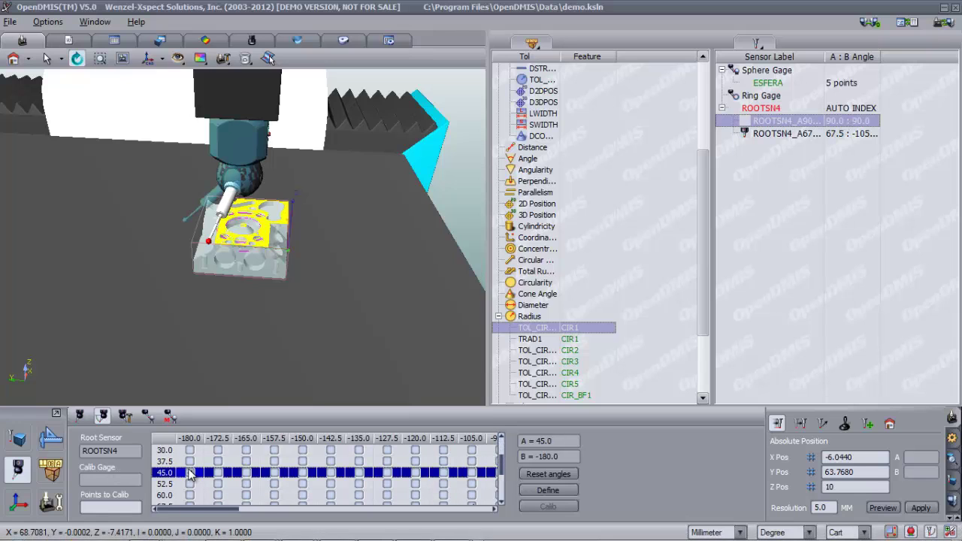
click(190, 472)
click(302, 496)
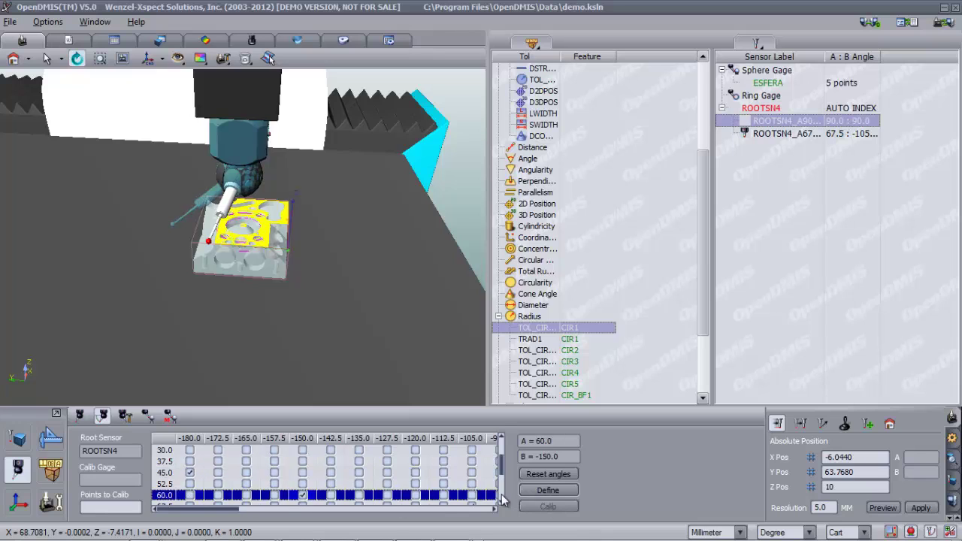
click(471, 461)
click(524, 492)
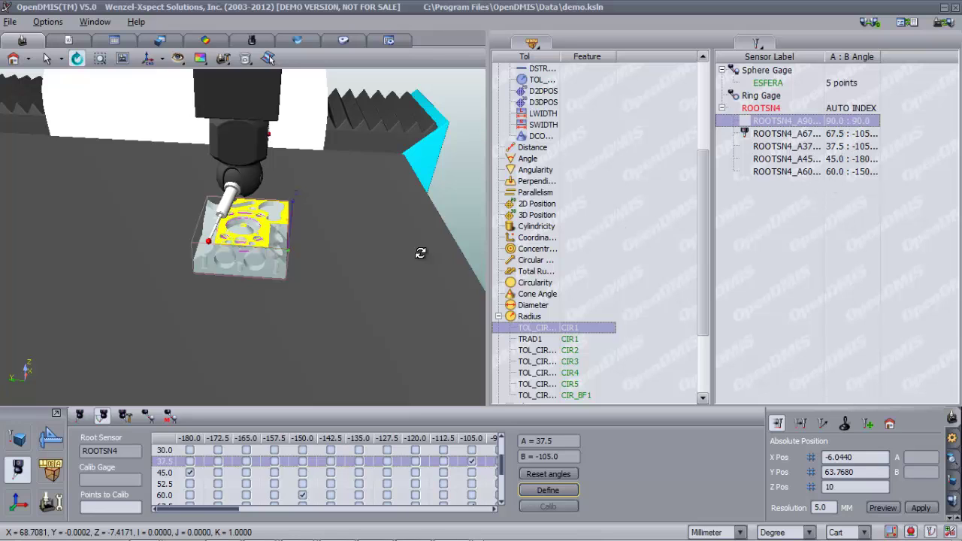
Change the CAD selection mode so faces can be picked, and create nominal plane PLN2 from the block's angled face with two holes
drag(415, 268, 279, 182)
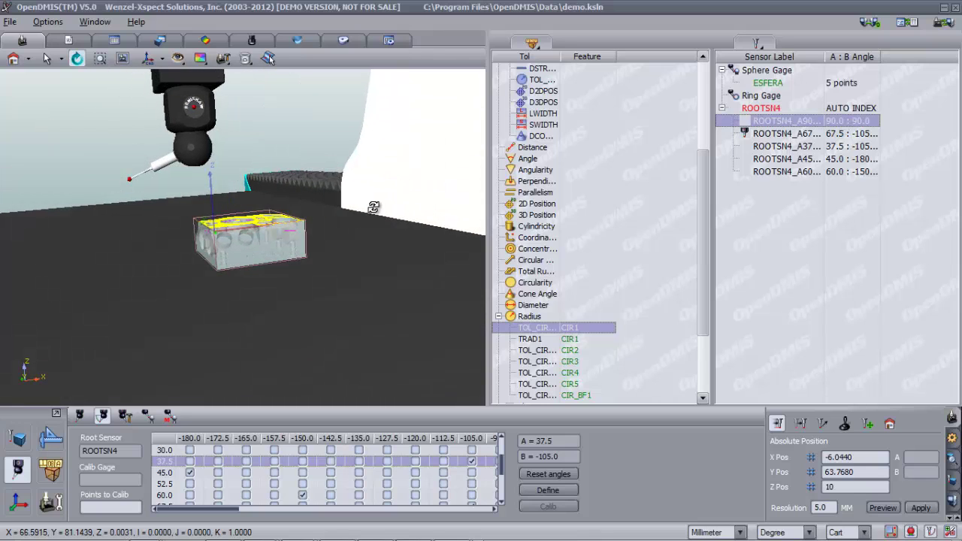
drag(374, 208, 358, 230)
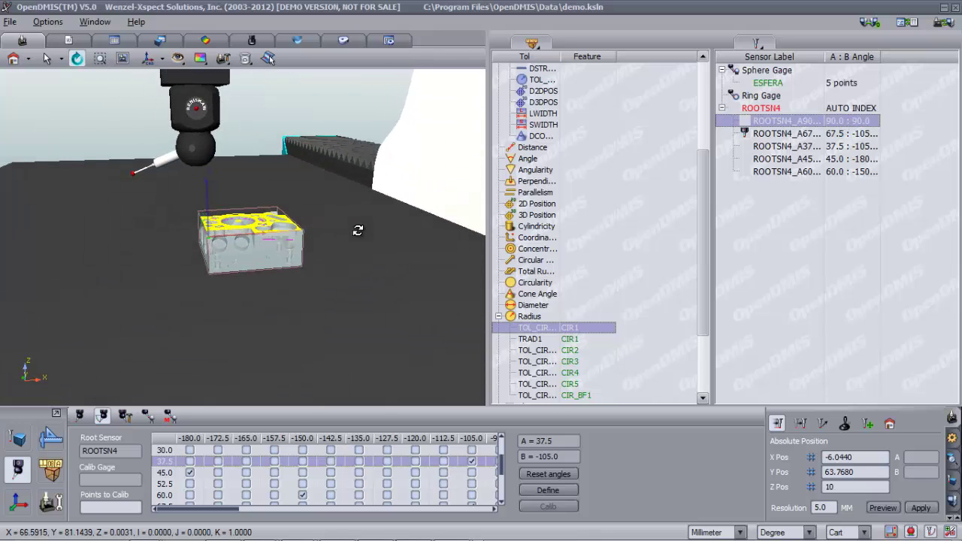
click(528, 61)
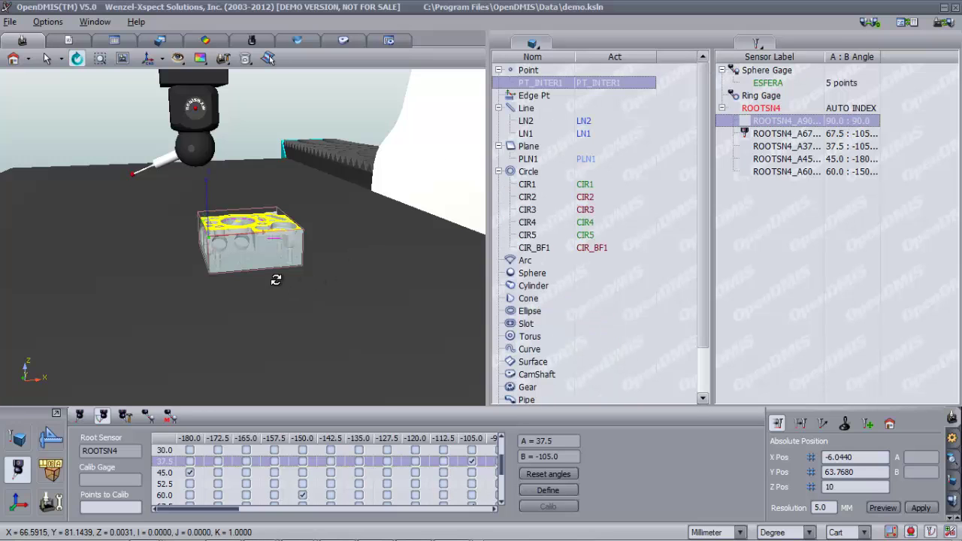
scroll(194, 295, up, 3)
drag(194, 295, 48, 314)
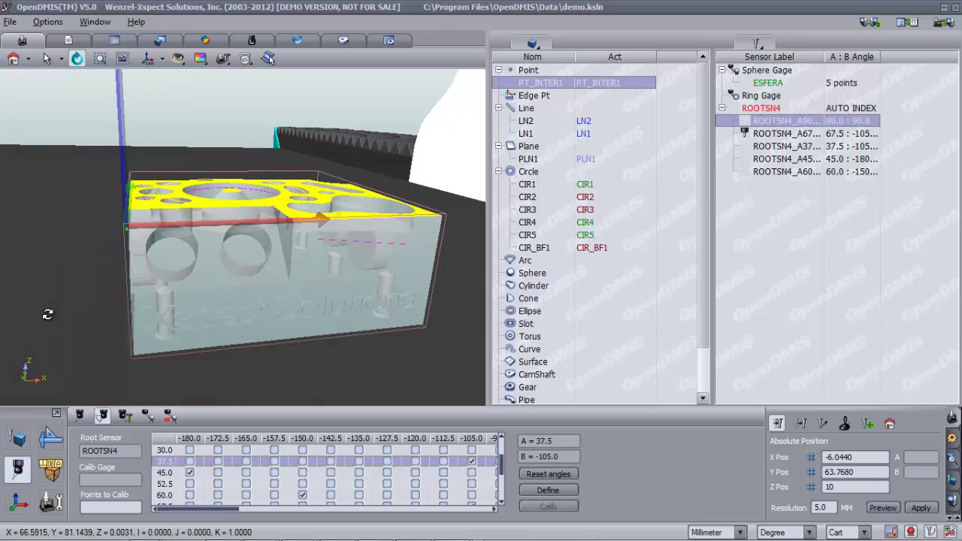
drag(328, 107, 281, 84)
click(268, 60)
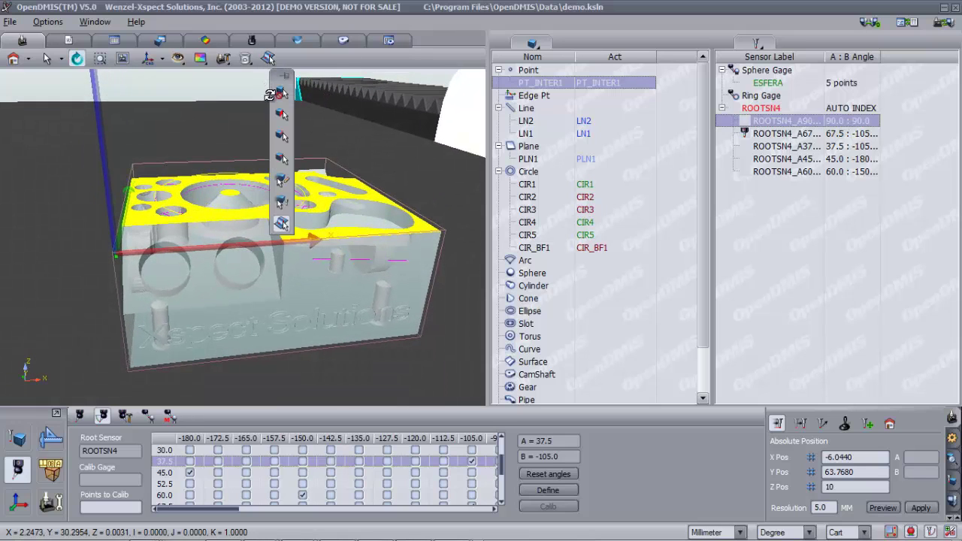
click(280, 122)
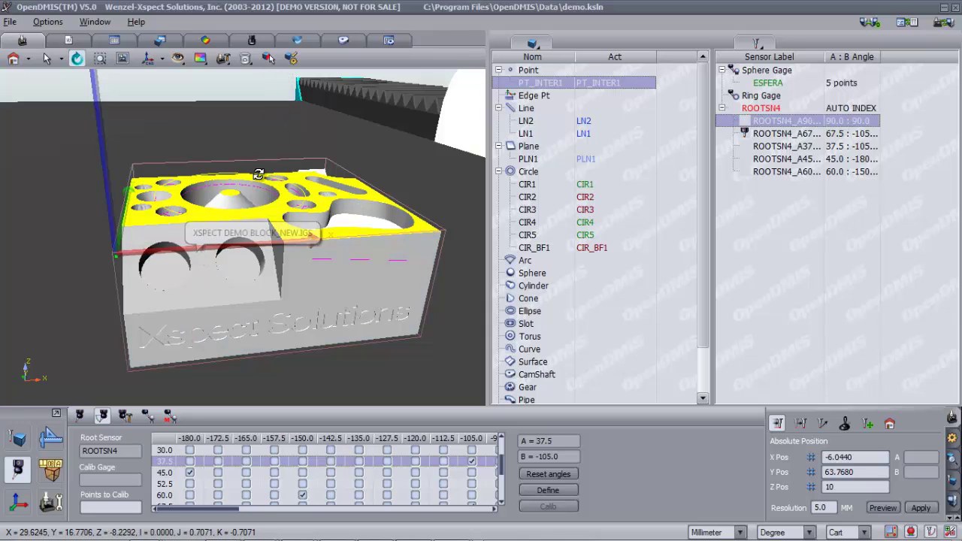
drag(282, 136, 288, 146)
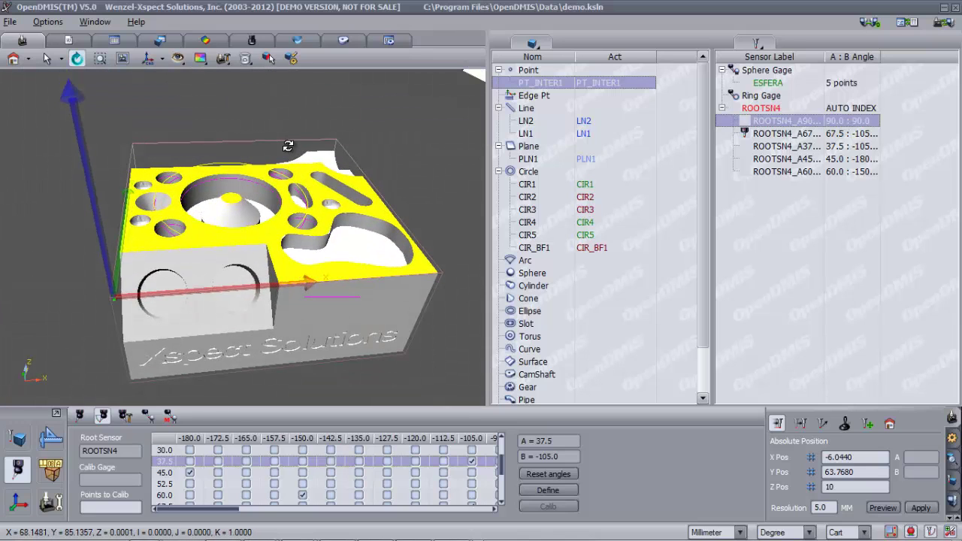
click(205, 265)
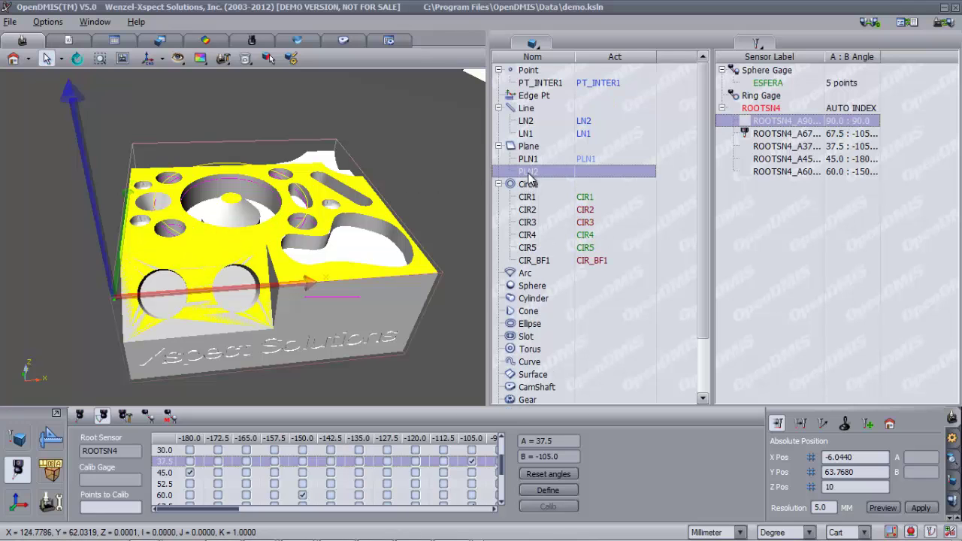
Create and activate a ROOTSN4 sensor oriented to plane PLN2, and inspect the probe's orientation relative to the angled face
drag(528, 175, 375, 162)
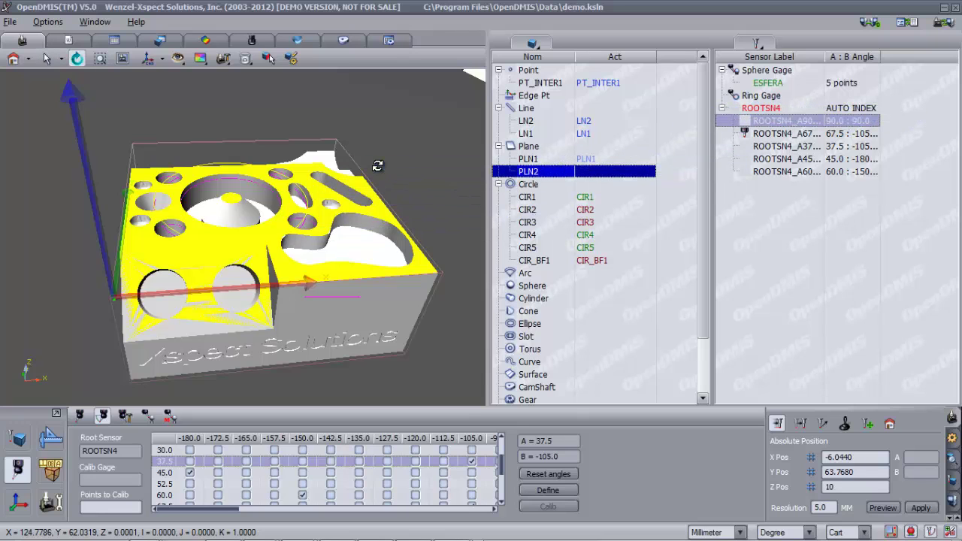
scroll(363, 141, down, 3)
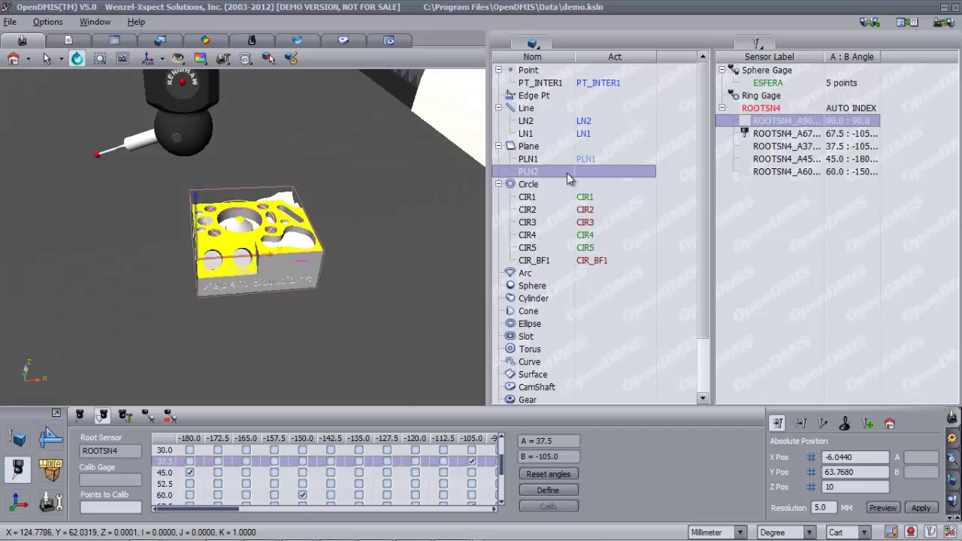
drag(543, 174, 749, 112)
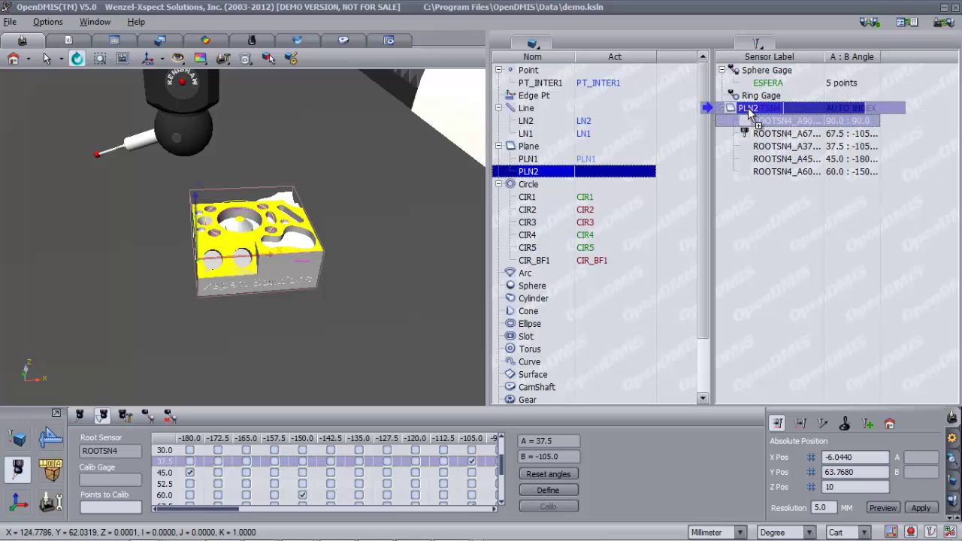
drag(749, 112, 748, 114)
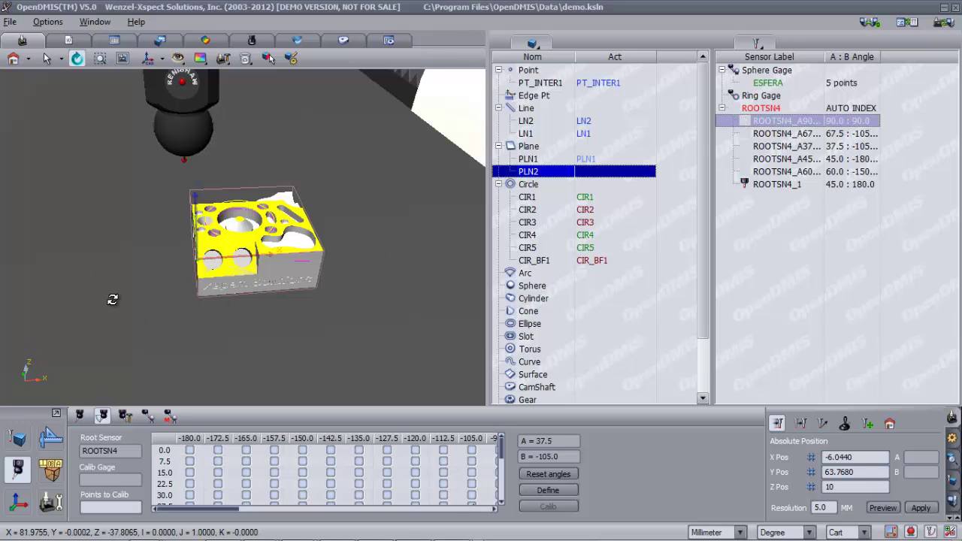
drag(114, 299, 252, 299)
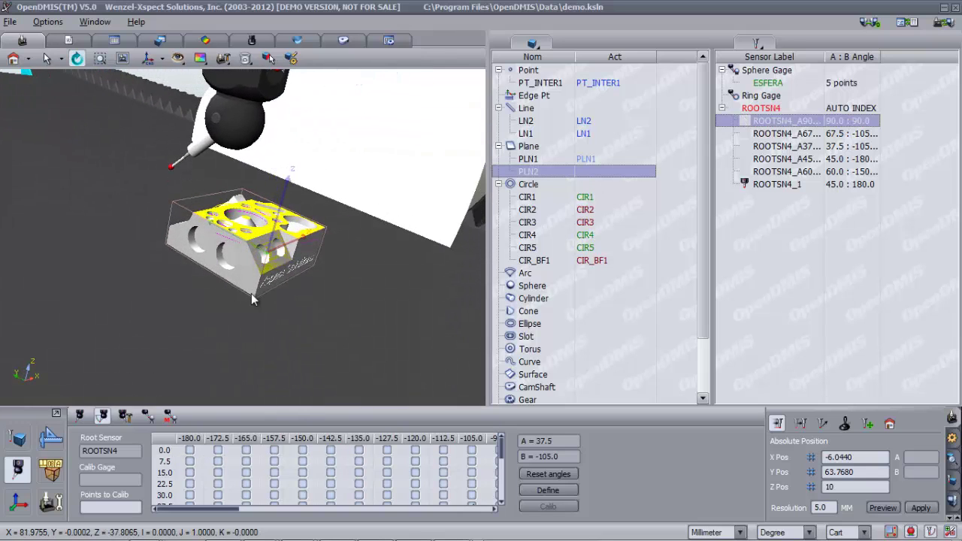
key(Escape)
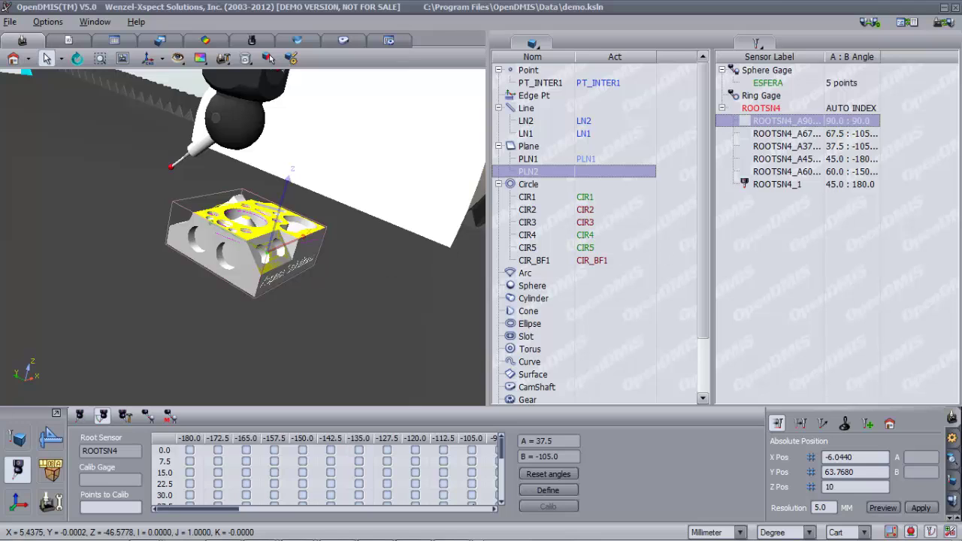
key(r)
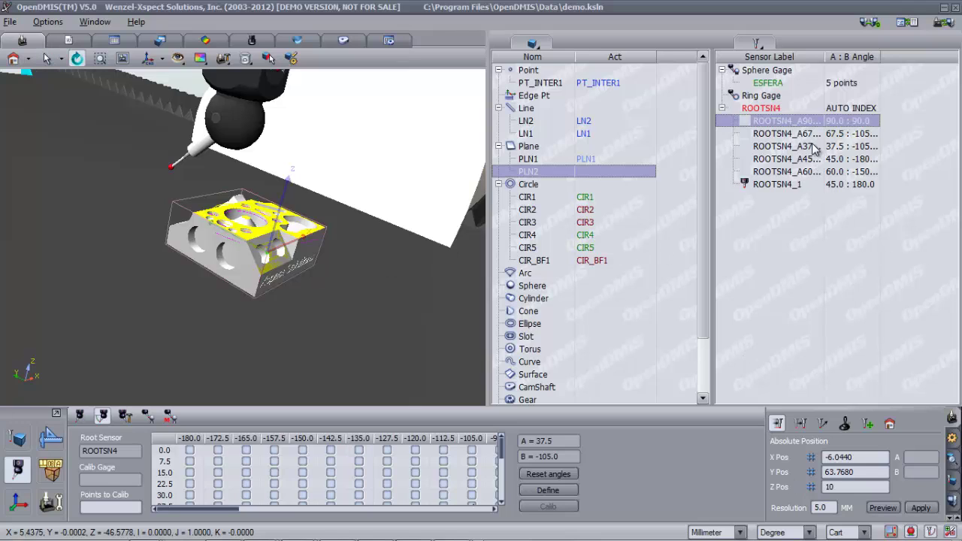
Select the ROOTSN4 root with all its sensors and apply them to the ESFERA sphere gage
click(811, 147)
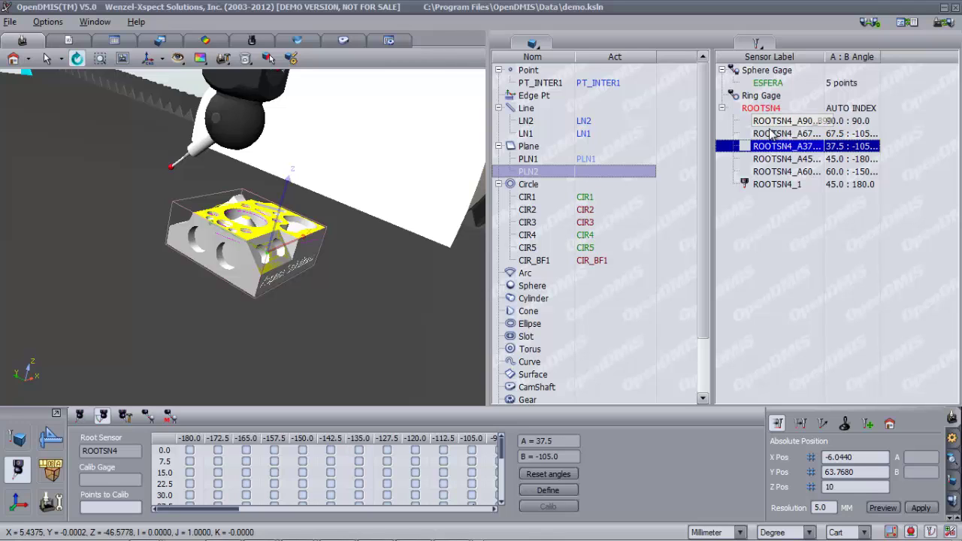
click(773, 185)
drag(776, 192, 779, 111)
click(790, 109)
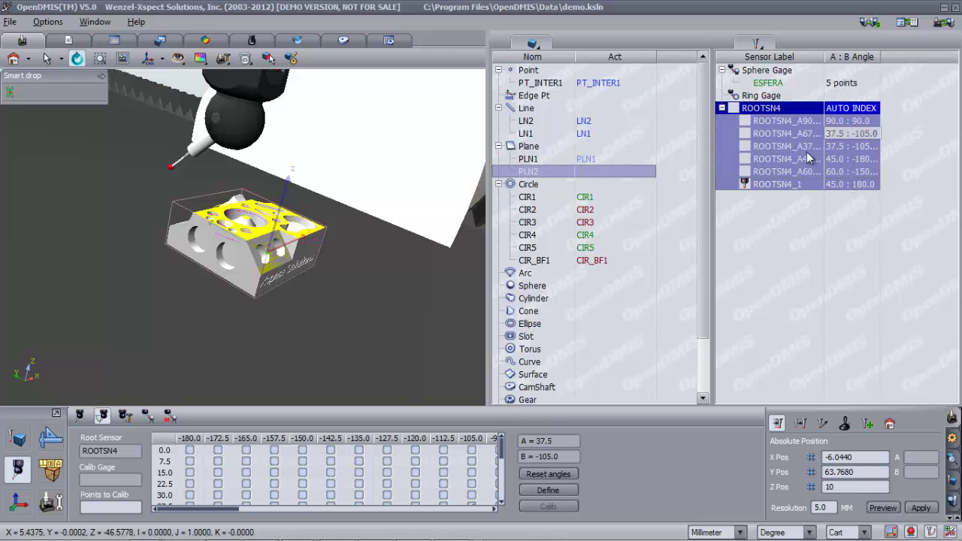
drag(800, 159, 790, 82)
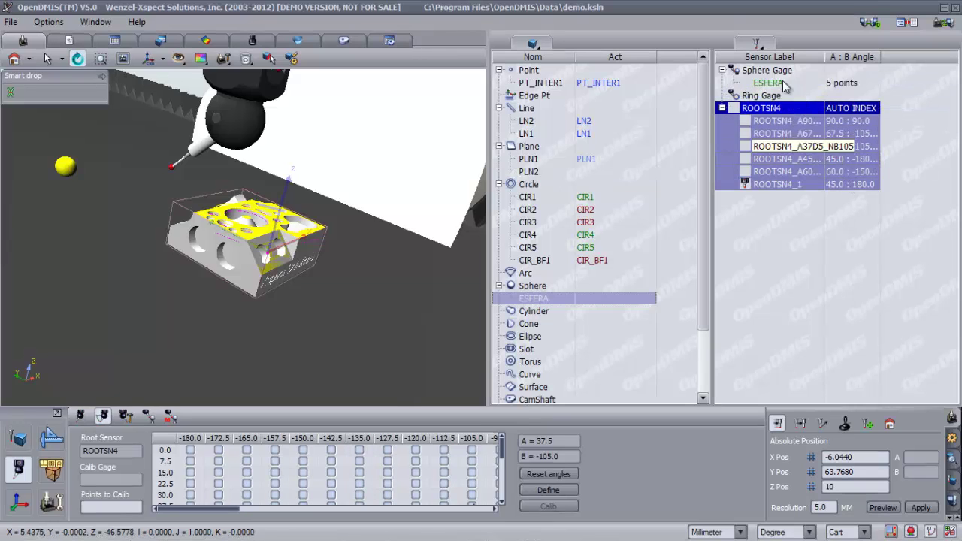
Select every ROOTSN4 sensor from A90 B90 through ROOTSN4_1 and run their calibration on the ESFERA sphere gage
click(773, 121)
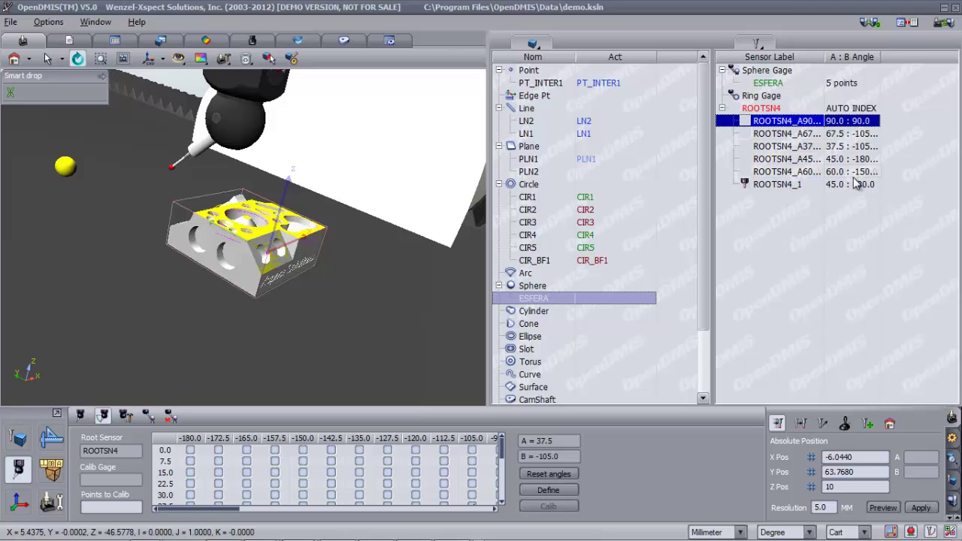
shift+click(806, 184)
drag(807, 183, 803, 78)
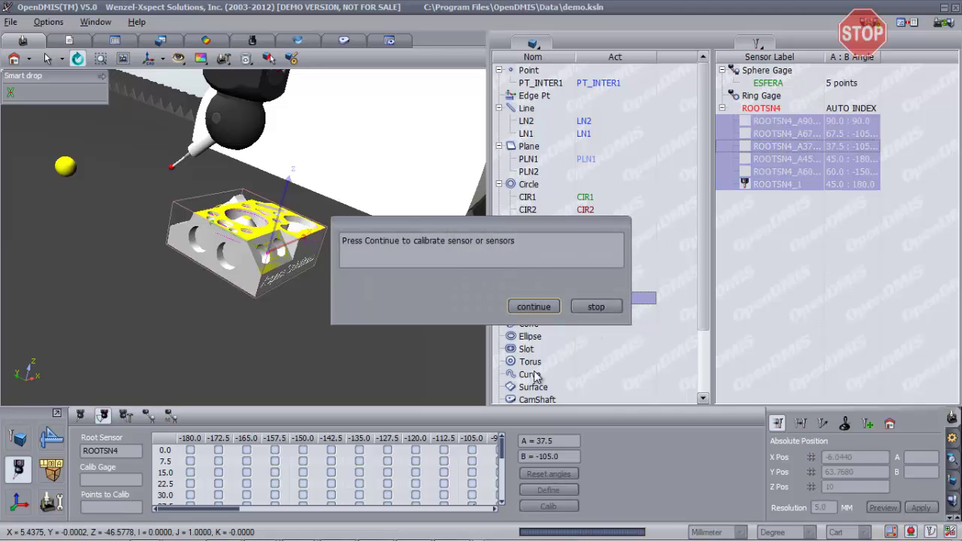
click(534, 307)
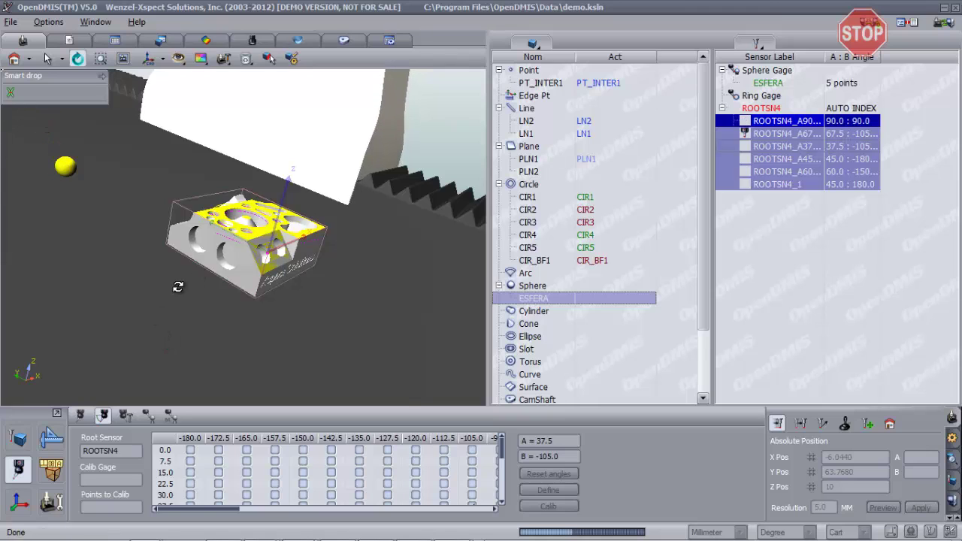
click(798, 159)
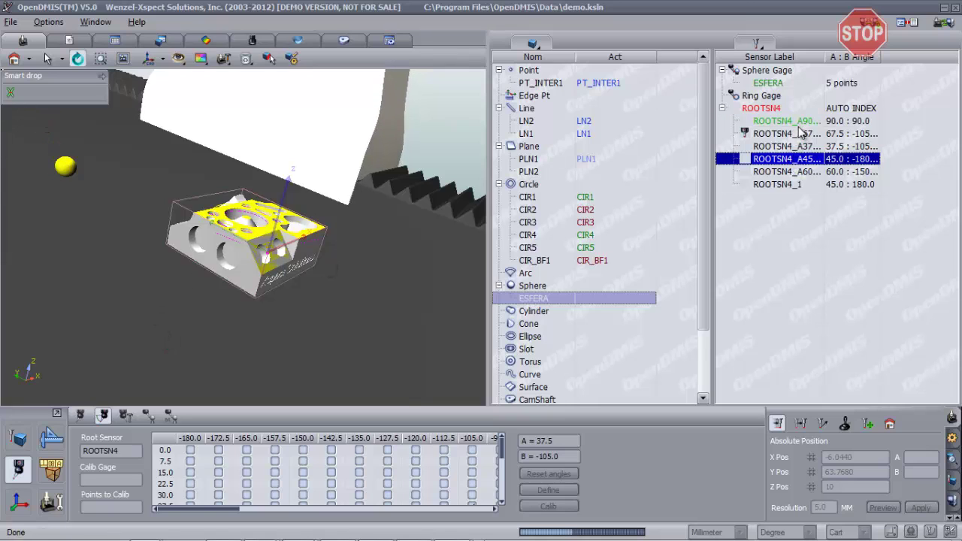